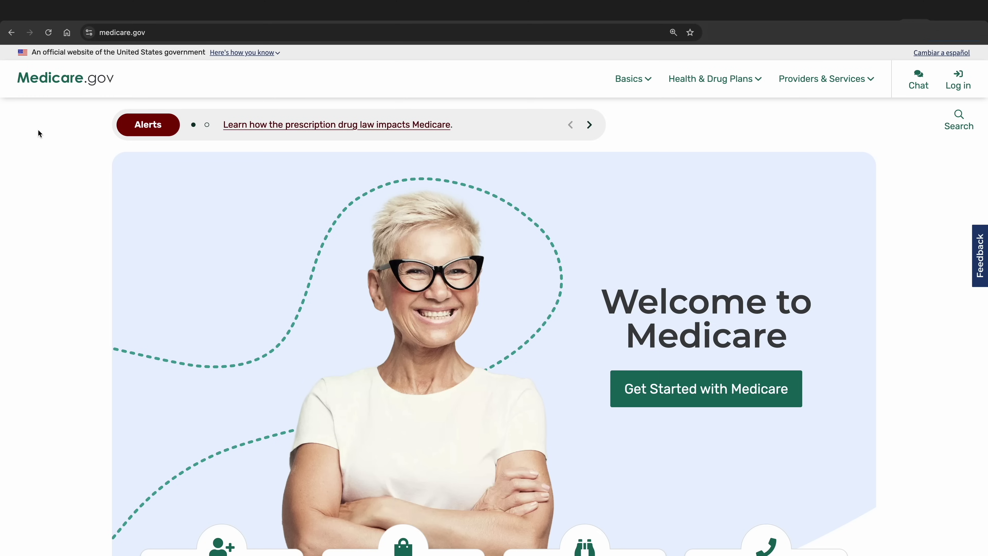
Step: Expand and then hide the explanation of how to tell this is an official government site
{"action": "left_click", "coordinate": [224, 53]}
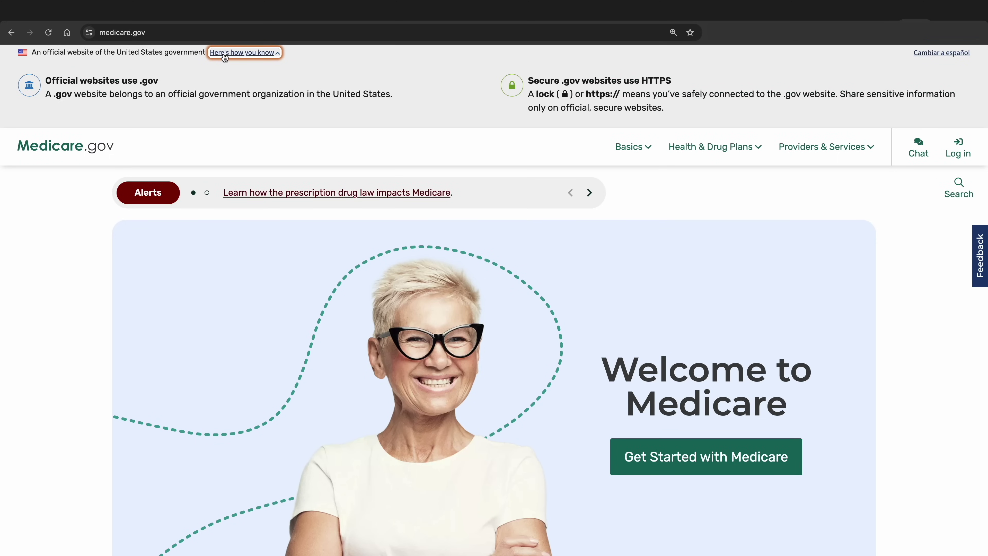
{"action": "left_click", "coordinate": [120, 301]}
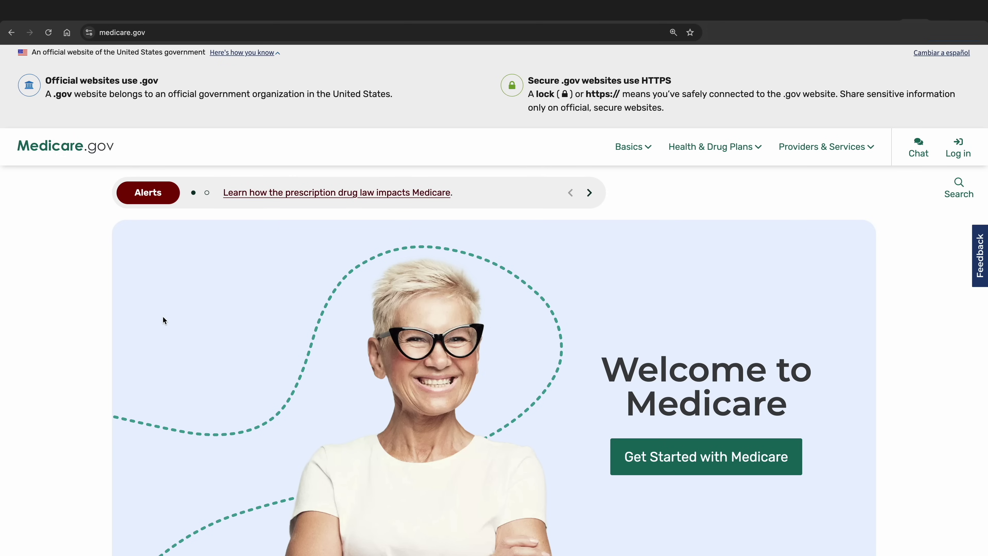
{"action": "key", "text": "Return"}
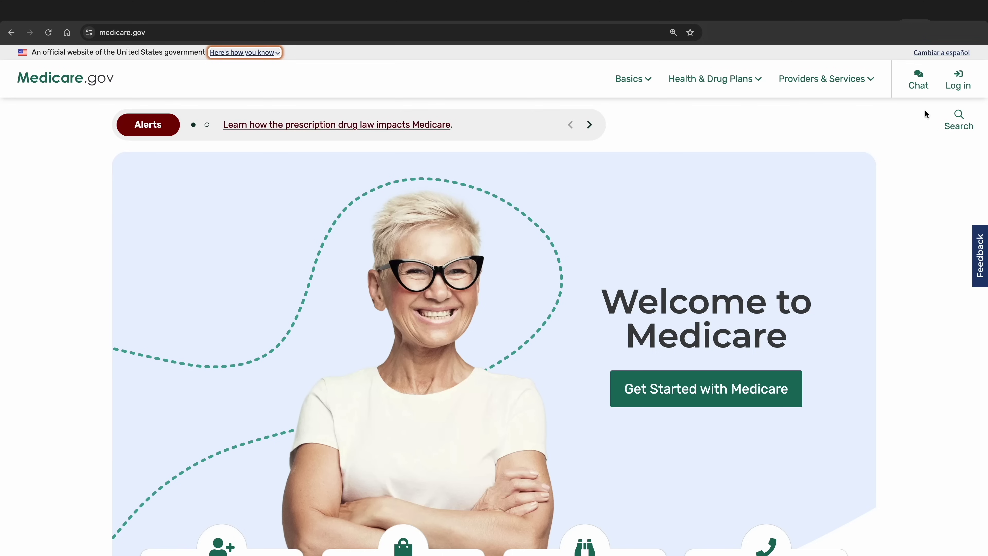
Step: Go to the login page, look over the Create an account form, then cancel back to sign-in
{"action": "left_click", "coordinate": [957, 85]}
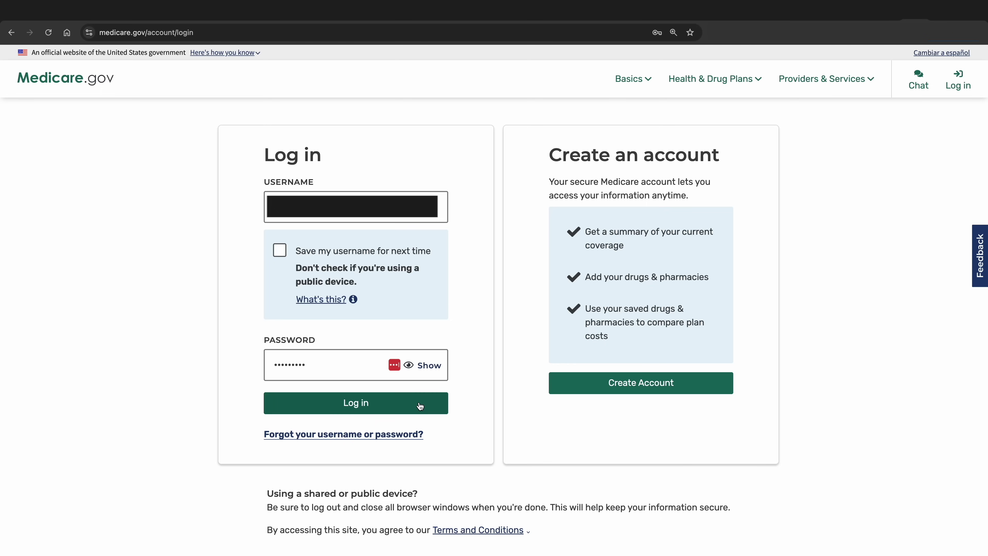
{"action": "left_click", "coordinate": [589, 384]}
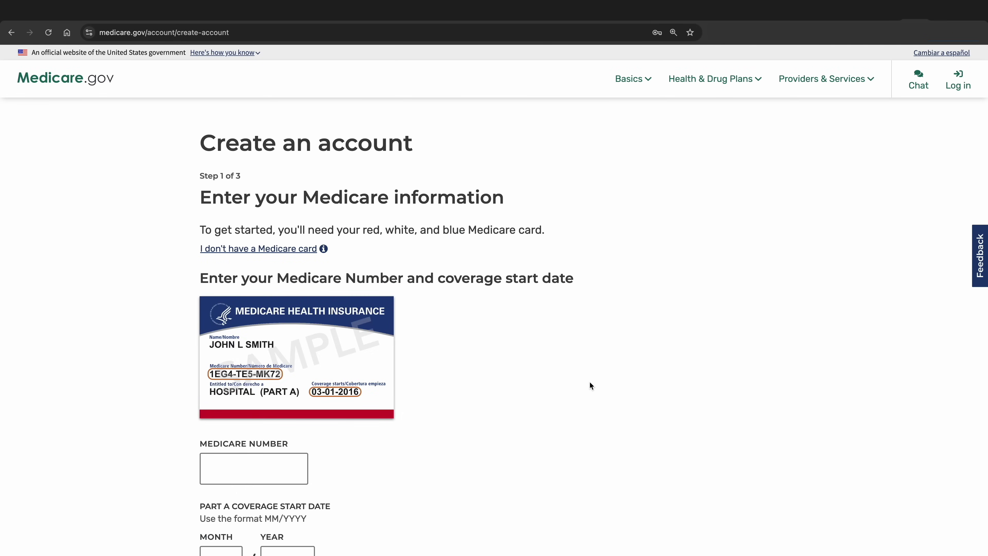
{"action": "scroll", "coordinate": [506, 370], "scroll_direction": "down", "scroll_amount": 3}
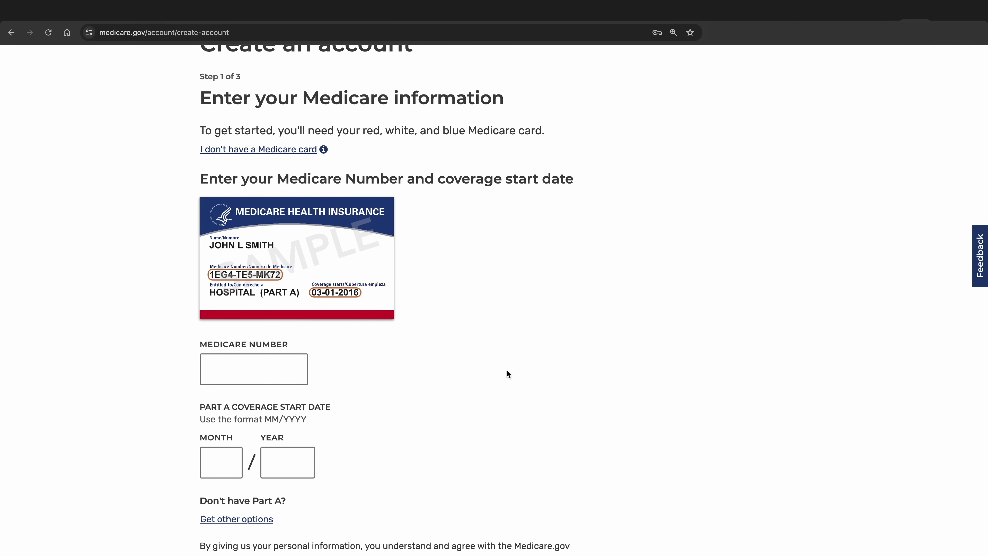
{"action": "scroll", "coordinate": [487, 364], "scroll_direction": "down", "scroll_amount": 2}
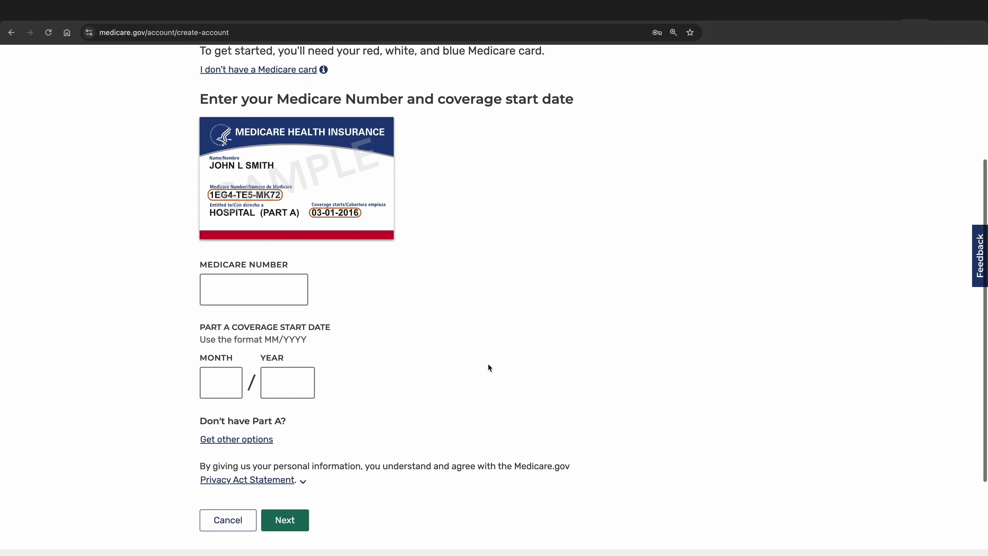
{"action": "left_click", "coordinate": [229, 520]}
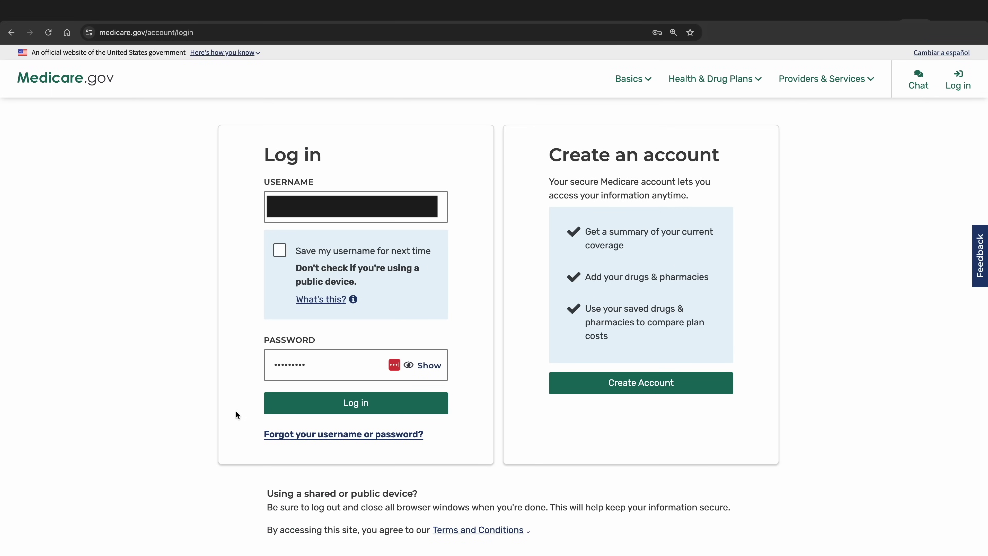
Step: Sign in and open the 2024 Wellcare Value Script (PDP) plan summary down to the pharmacy list
{"action": "left_click", "coordinate": [312, 405]}
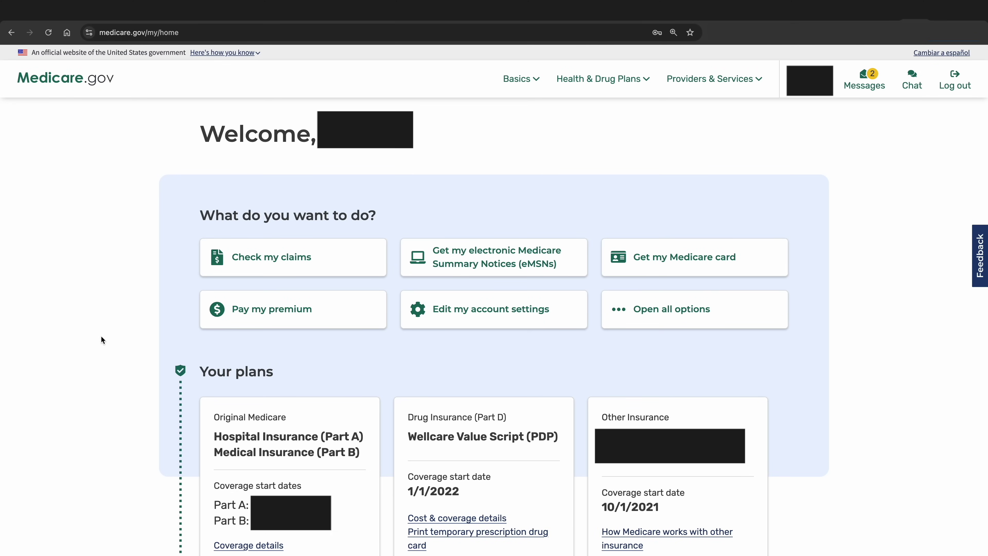
{"action": "left_click", "coordinate": [608, 81]}
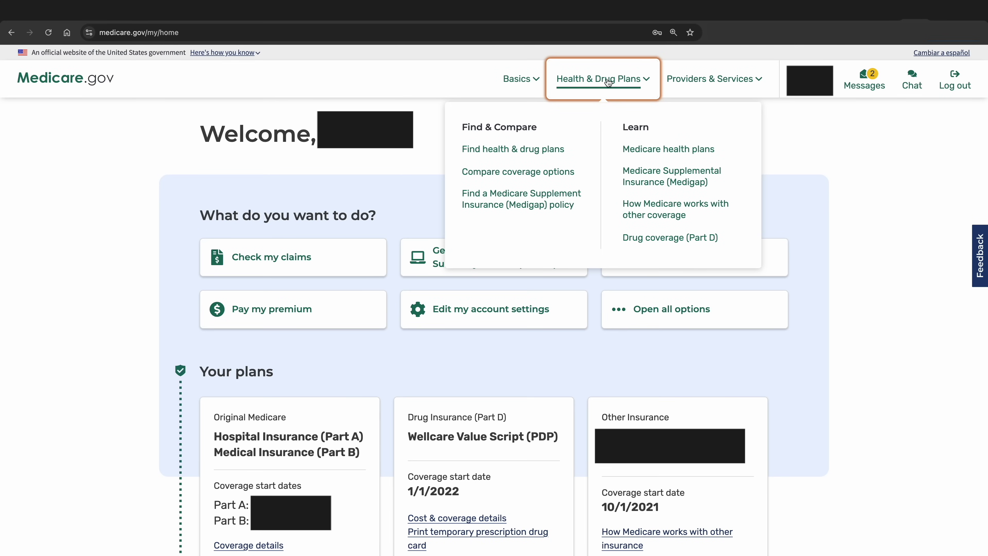
{"action": "left_click", "coordinate": [549, 149]}
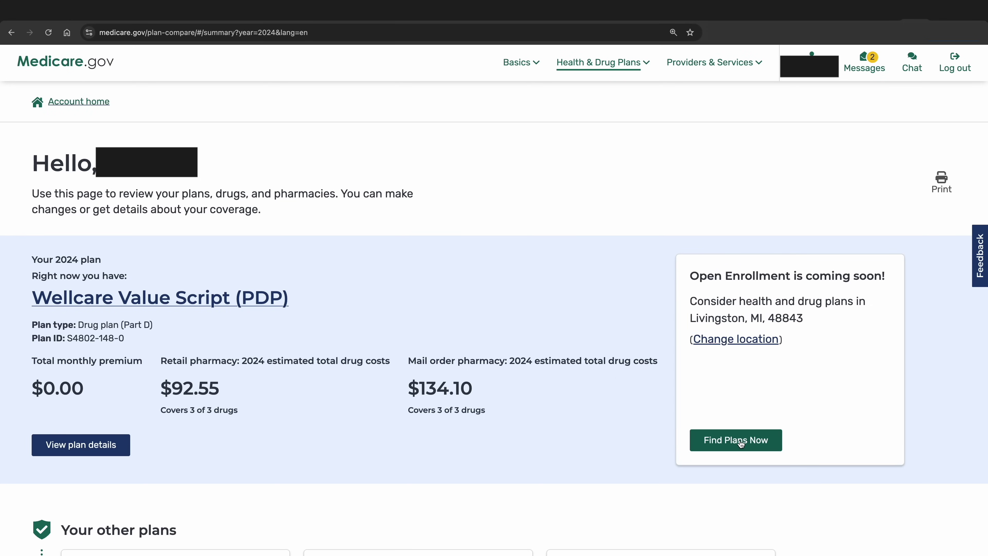
{"action": "scroll", "coordinate": [604, 427], "scroll_direction": "down", "scroll_amount": 1}
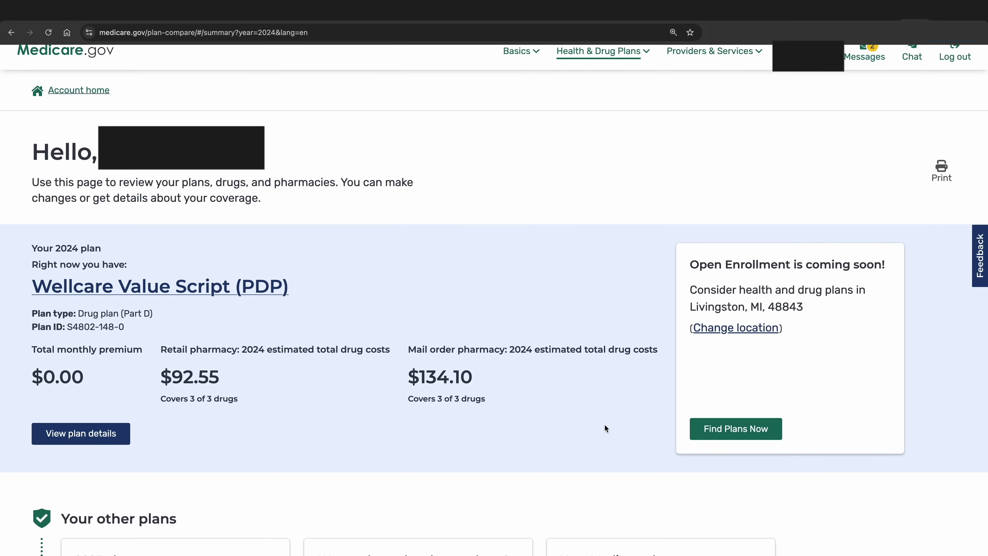
{"action": "scroll", "coordinate": [604, 425], "scroll_direction": "down", "scroll_amount": 10}
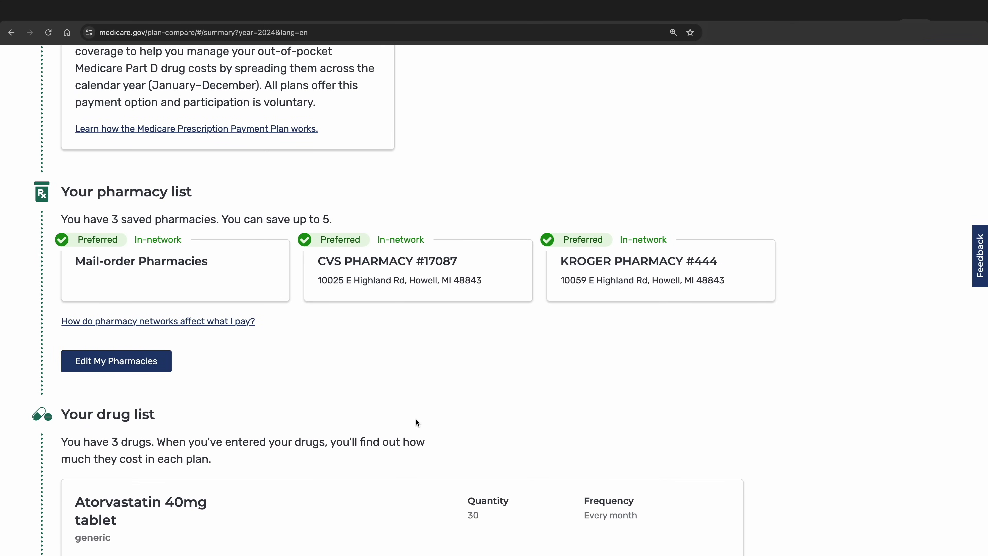
Step: Remove the Mail-order Pharmacy from the saved pharmacy list
{"action": "left_click", "coordinate": [127, 366]}
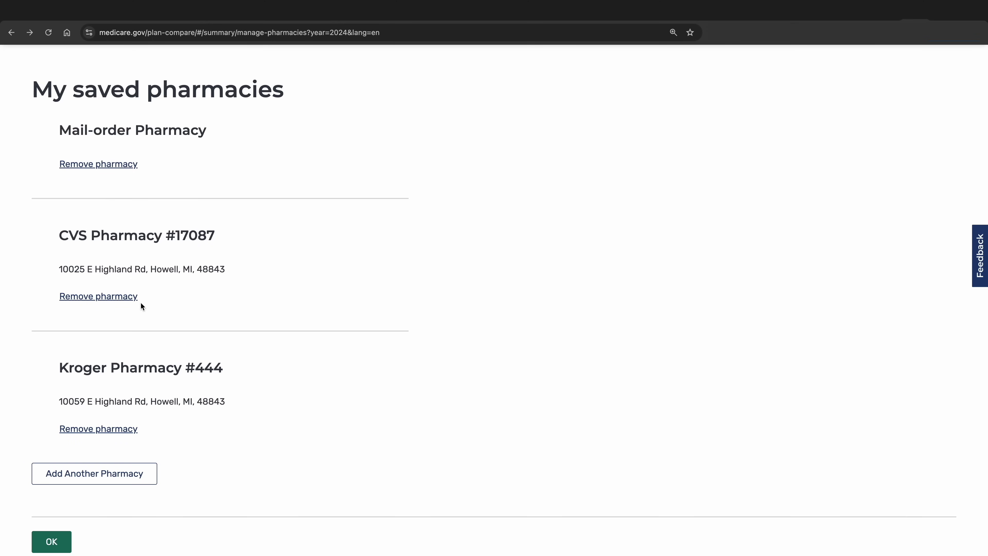
{"action": "left_click", "coordinate": [116, 165]}
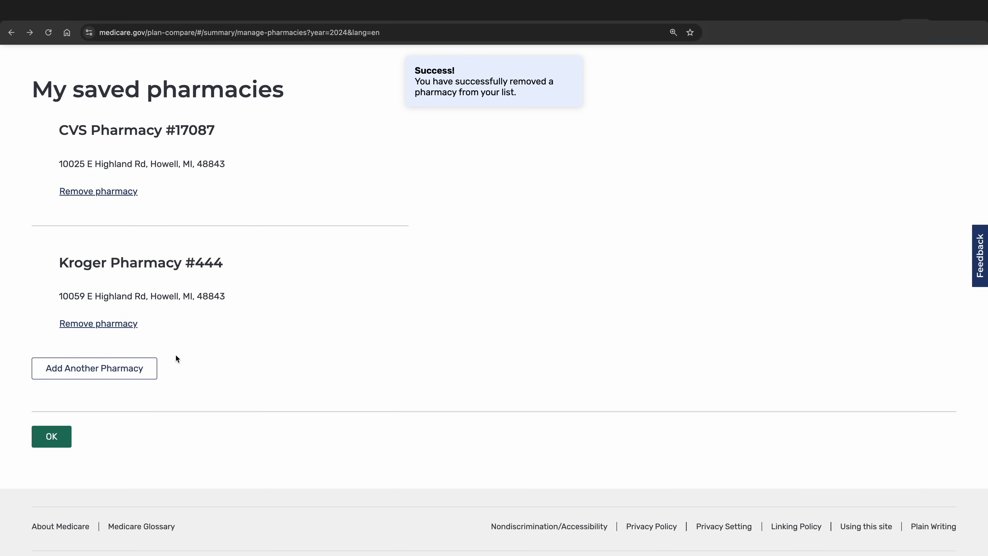
{"action": "left_click", "coordinate": [140, 373]}
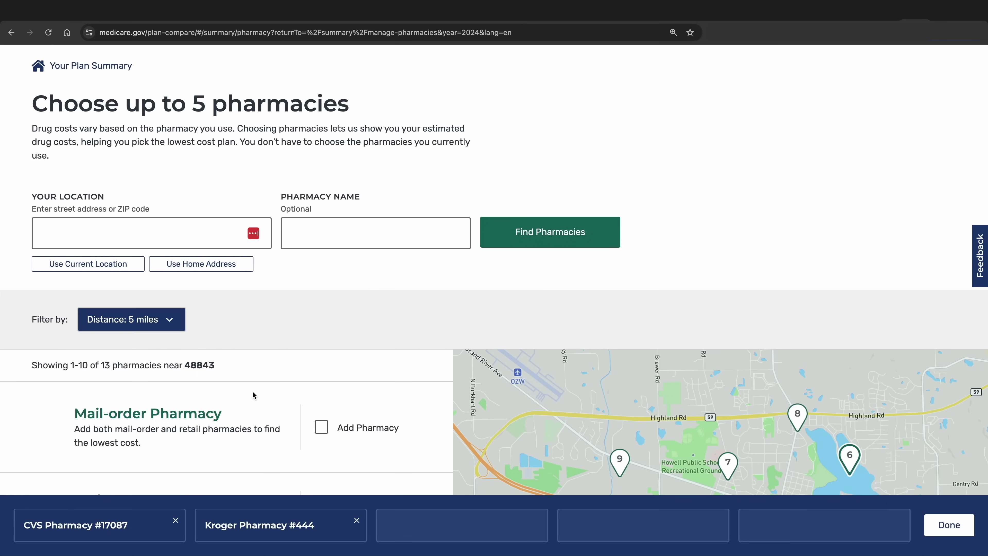
Step: Add Walgreens #1910 and the Mail-order Pharmacy alongside CVS #17087 and Kroger #444
{"action": "scroll", "coordinate": [253, 395], "scroll_direction": "down", "scroll_amount": 4}
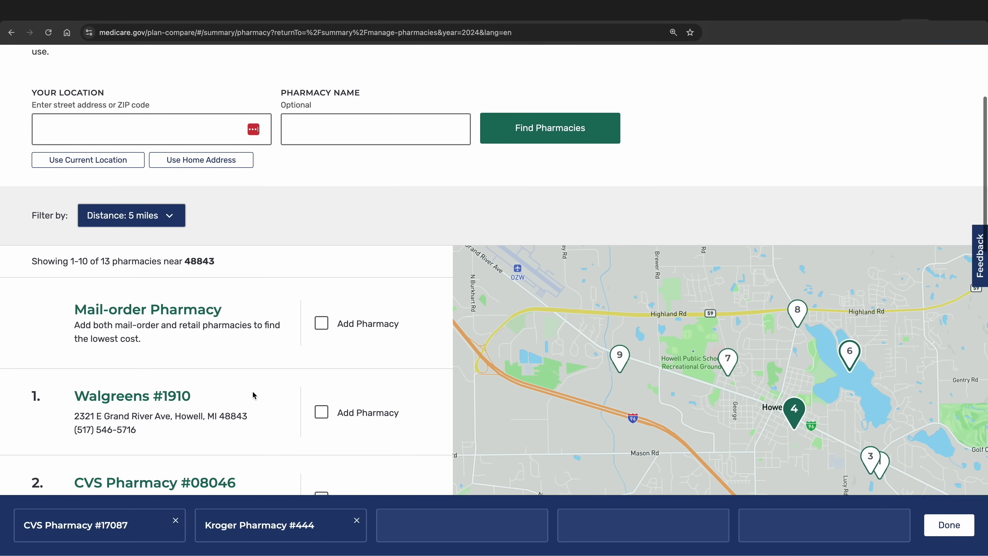
{"action": "scroll", "coordinate": [253, 376], "scroll_direction": "down", "scroll_amount": 1}
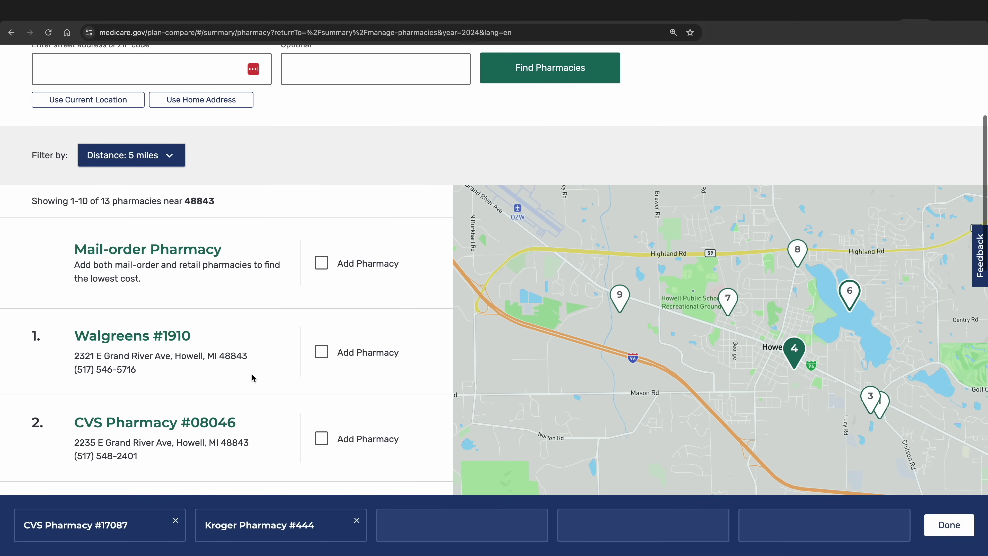
{"action": "scroll", "coordinate": [252, 351], "scroll_direction": "down", "scroll_amount": 1}
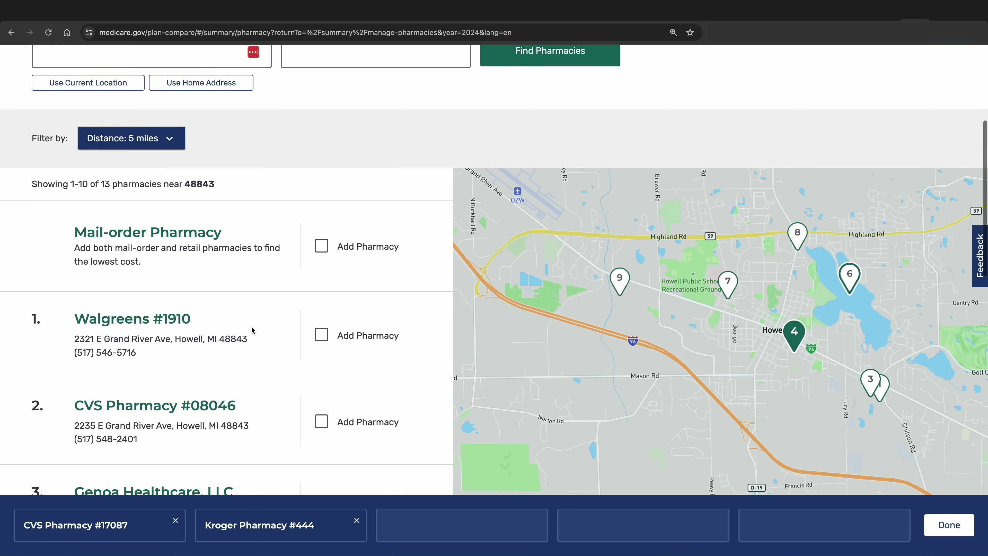
{"action": "scroll", "coordinate": [254, 331], "scroll_direction": "up", "scroll_amount": 2}
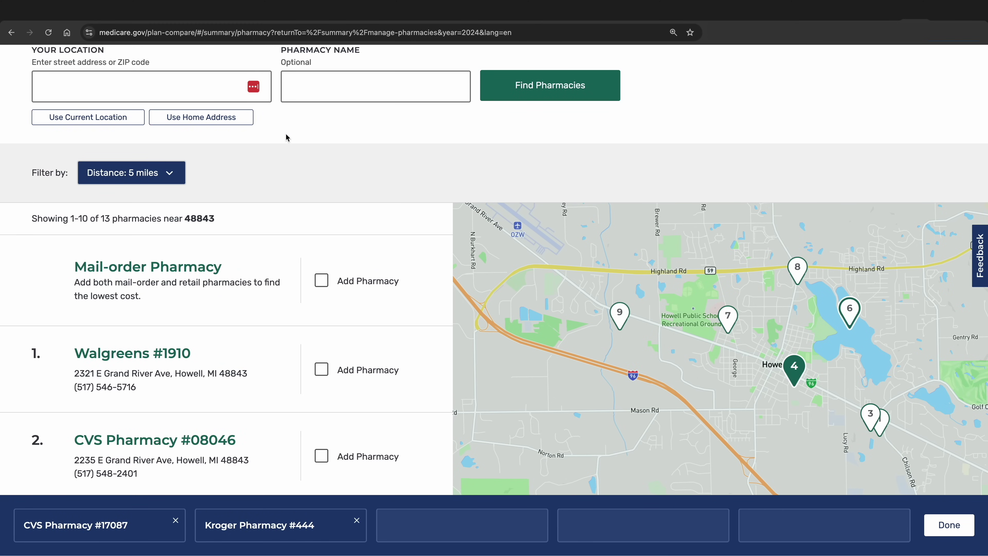
{"action": "scroll", "coordinate": [286, 290], "scroll_direction": "down", "scroll_amount": 5}
{"action": "scroll", "coordinate": [286, 293], "scroll_direction": "down", "scroll_amount": 10}
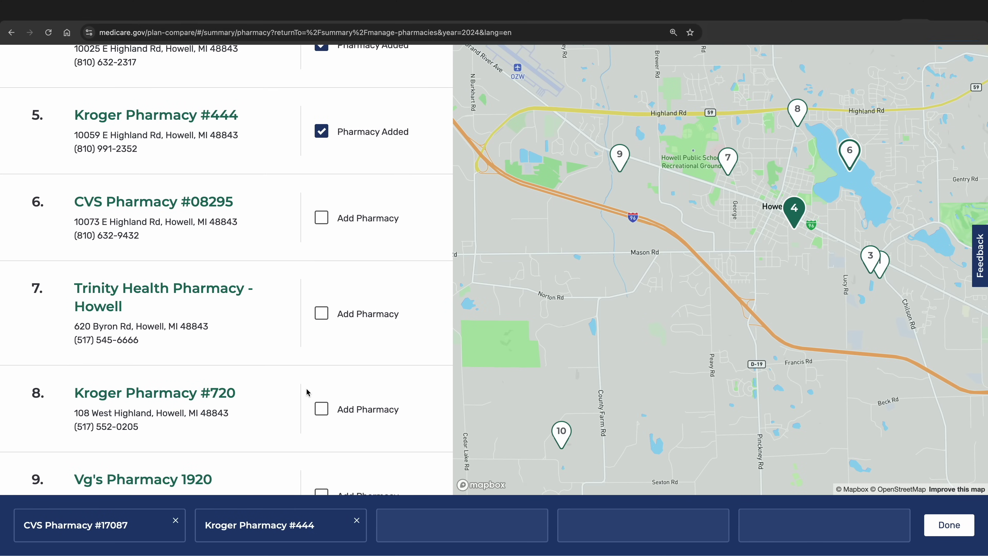
{"action": "scroll", "coordinate": [324, 400], "scroll_direction": "down", "scroll_amount": 2}
{"action": "scroll", "coordinate": [324, 400], "scroll_direction": "up", "scroll_amount": 15}
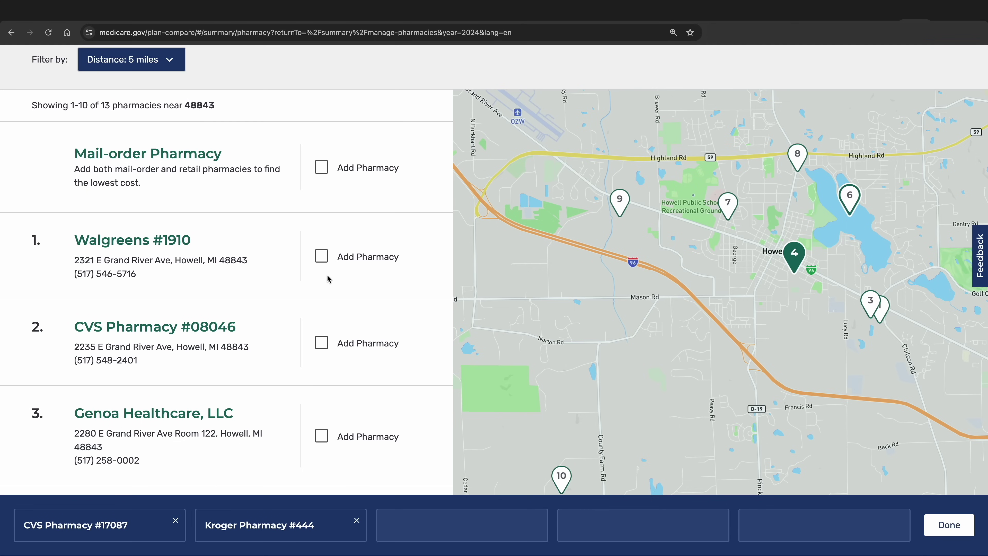
{"action": "left_click", "coordinate": [321, 257]}
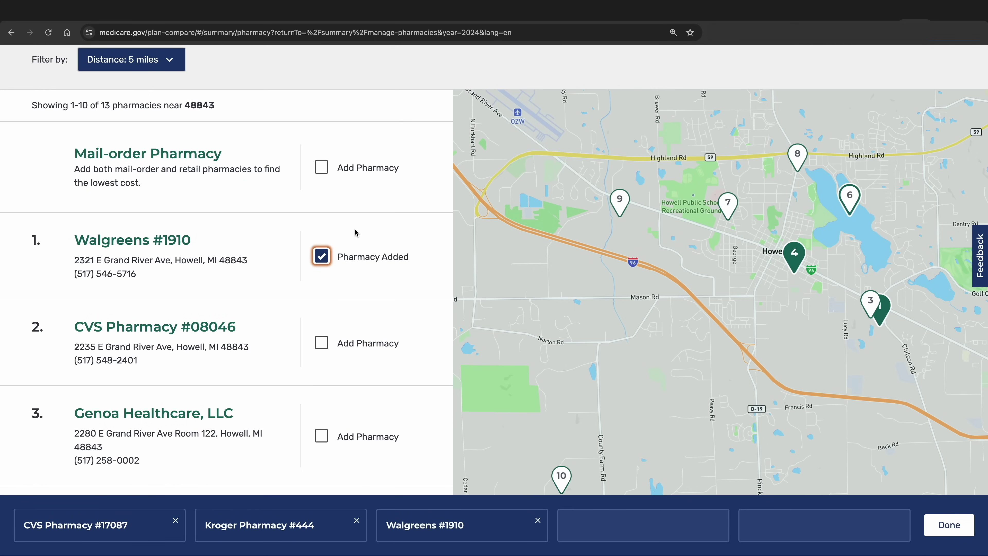
{"action": "scroll", "coordinate": [357, 230], "scroll_direction": "up", "scroll_amount": 1}
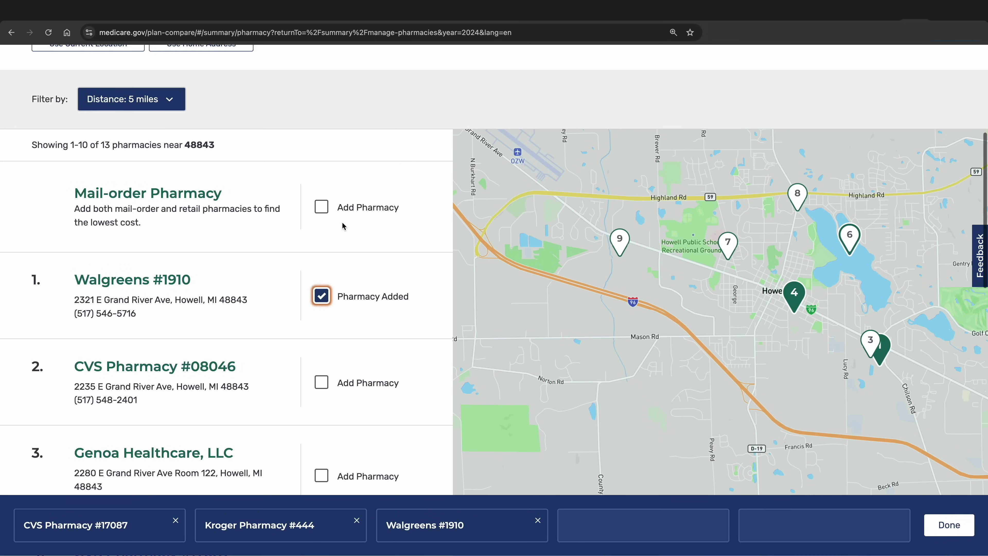
{"action": "left_click", "coordinate": [322, 210]}
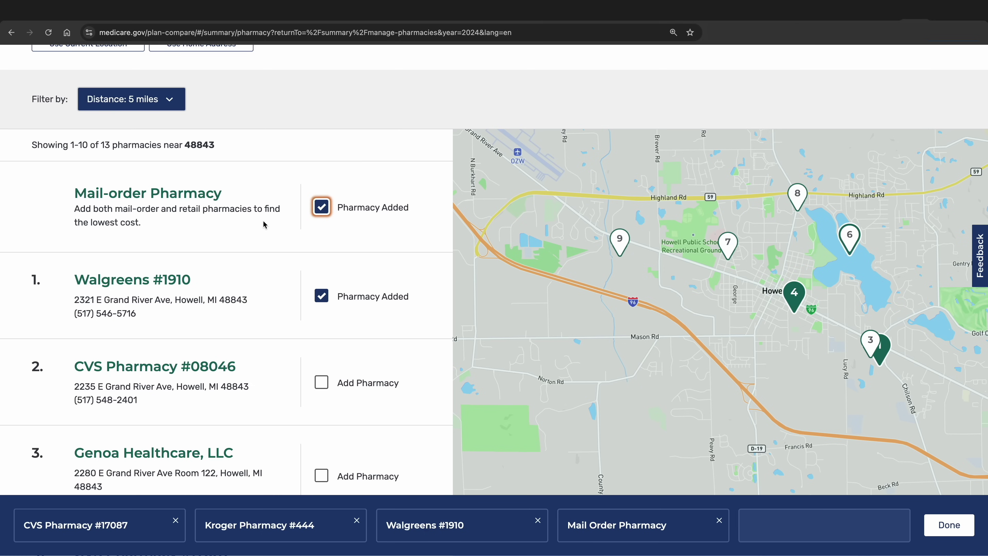
Step: Confirm the four saved pharmacies, including Walgreens #1910, and review the summary's pharmacy and drug lists
{"action": "left_click", "coordinate": [933, 521]}
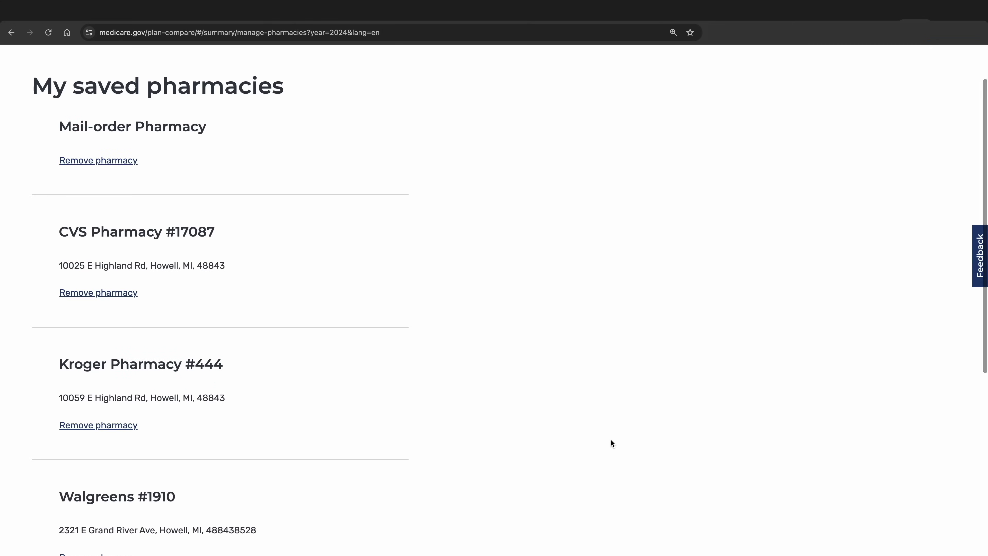
{"action": "scroll", "coordinate": [419, 430], "scroll_direction": "down", "scroll_amount": 4}
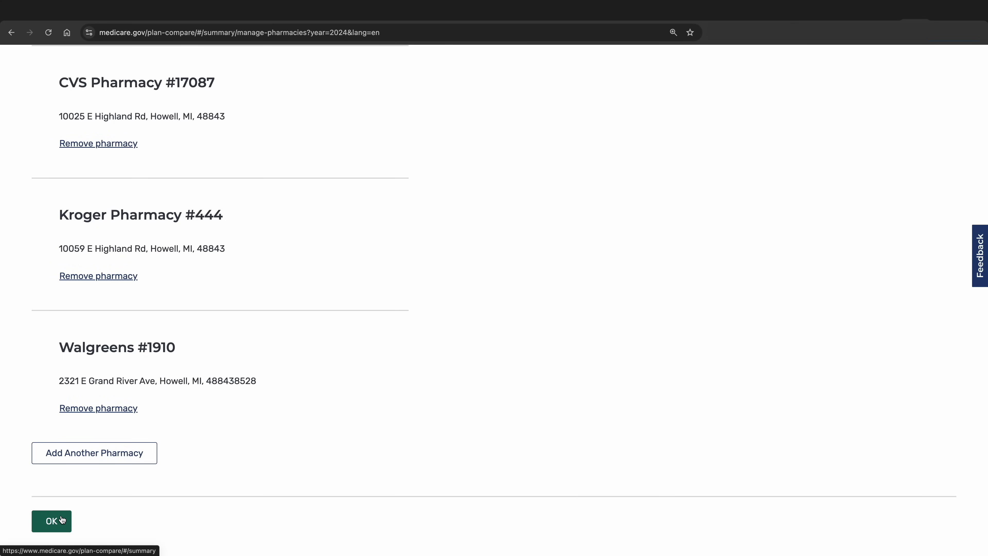
{"action": "left_click", "coordinate": [62, 520]}
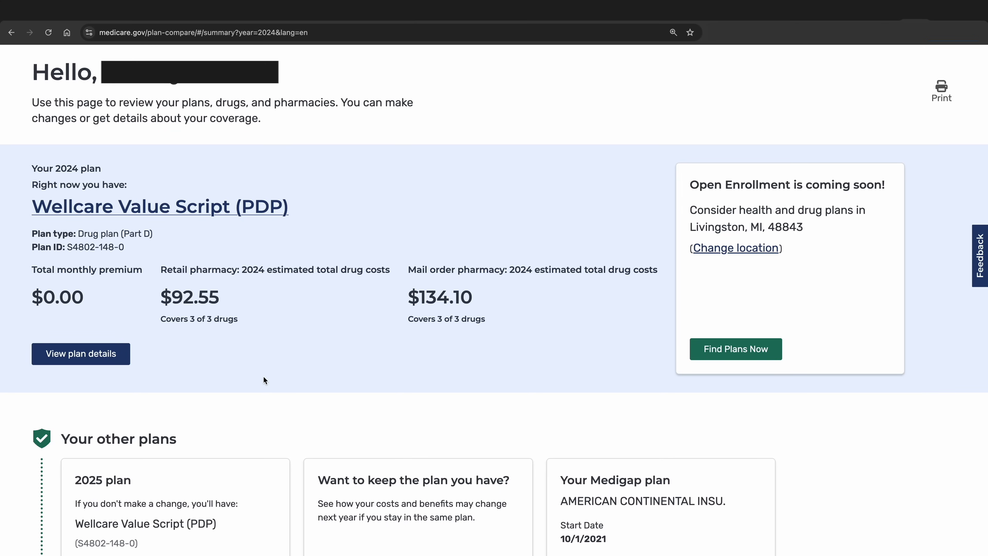
{"action": "scroll", "coordinate": [263, 376], "scroll_direction": "down", "scroll_amount": 10}
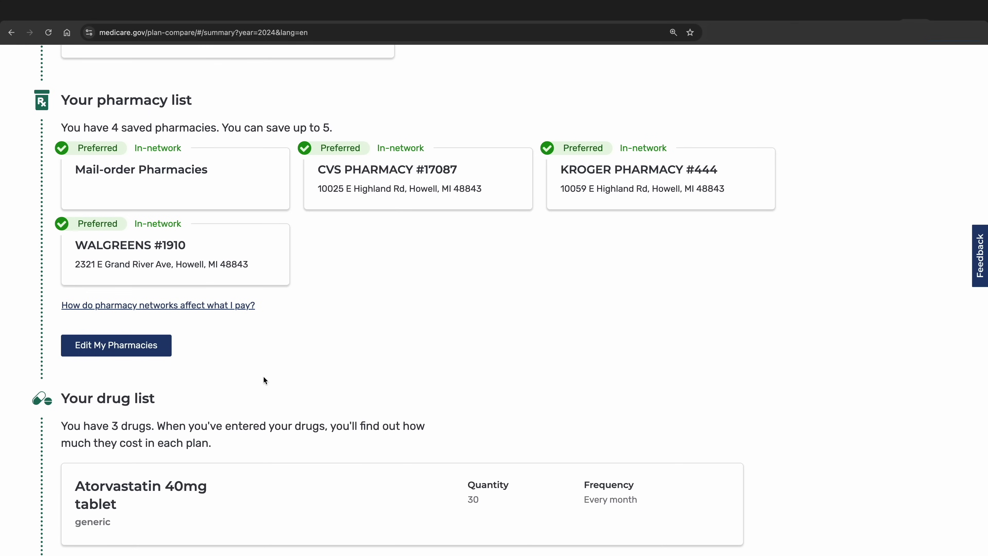
{"action": "scroll", "coordinate": [264, 379], "scroll_direction": "down", "scroll_amount": 7}
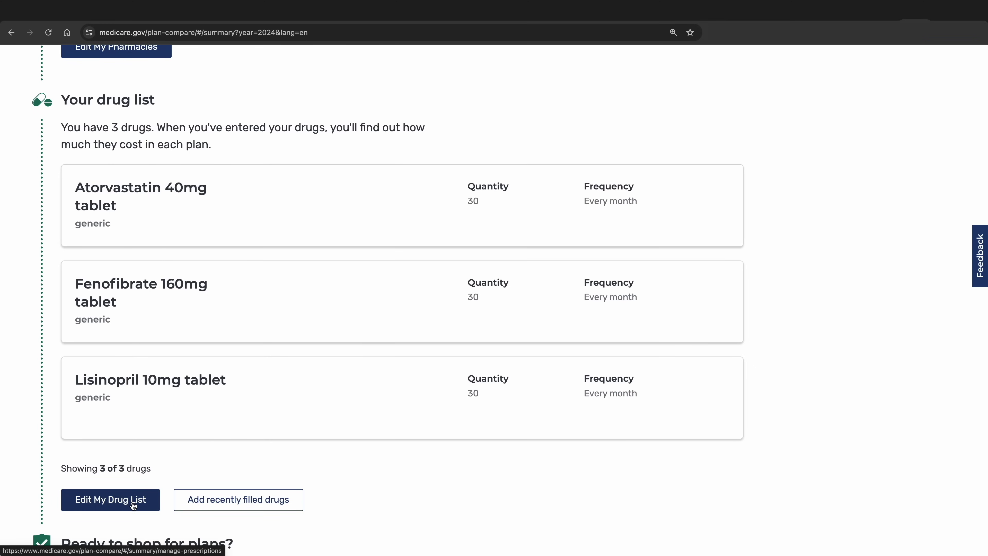
Step: Close recently filled drugs without adding any, and edit the Atorvastatin, Fenofibrate and Lisinopril list
{"action": "left_click", "coordinate": [213, 502]}
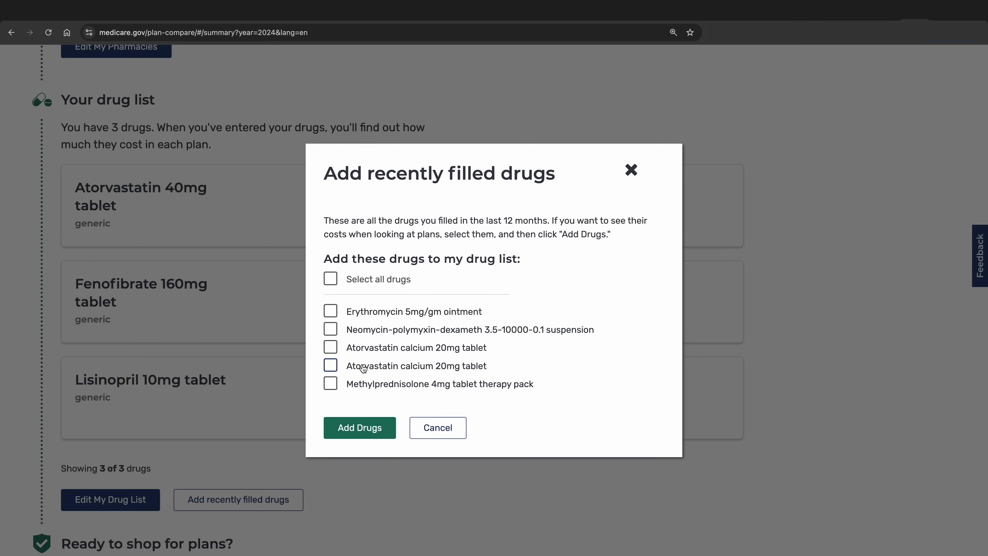
{"action": "left_click", "coordinate": [438, 427]}
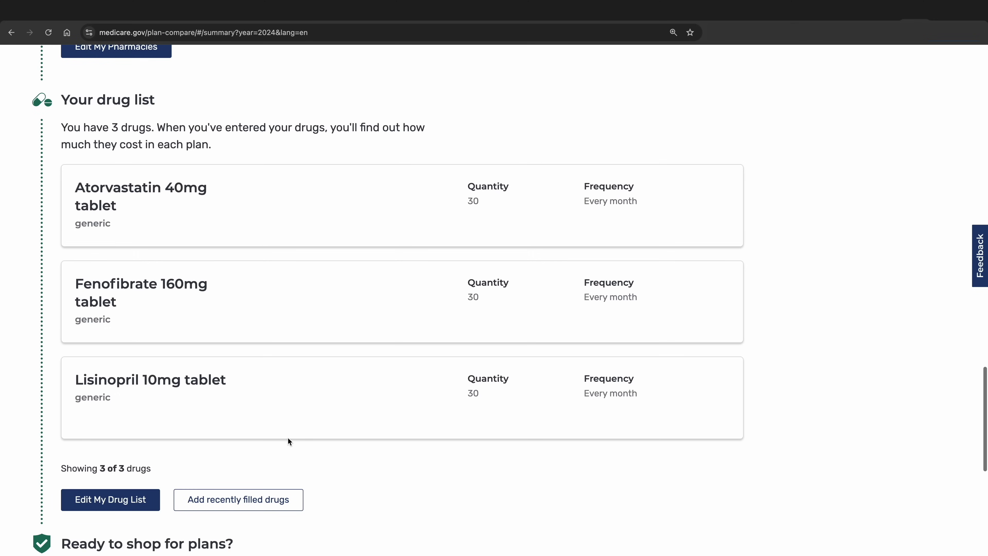
{"action": "left_click", "coordinate": [131, 501]}
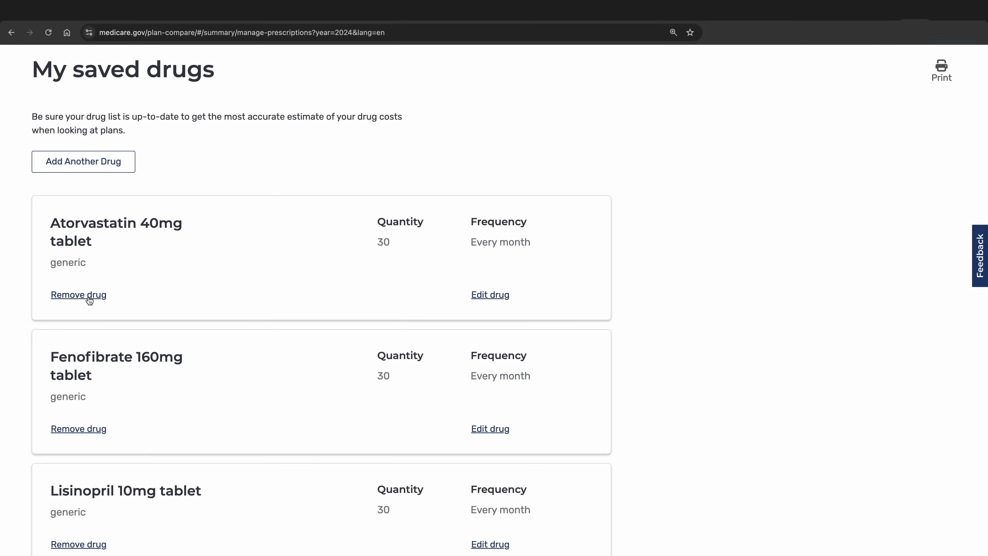
Step: Remove Atorvastatin, update Fenofibrate to quantity 60, then remove Fenofibrate and Lisinopril
{"action": "left_click", "coordinate": [79, 295]}
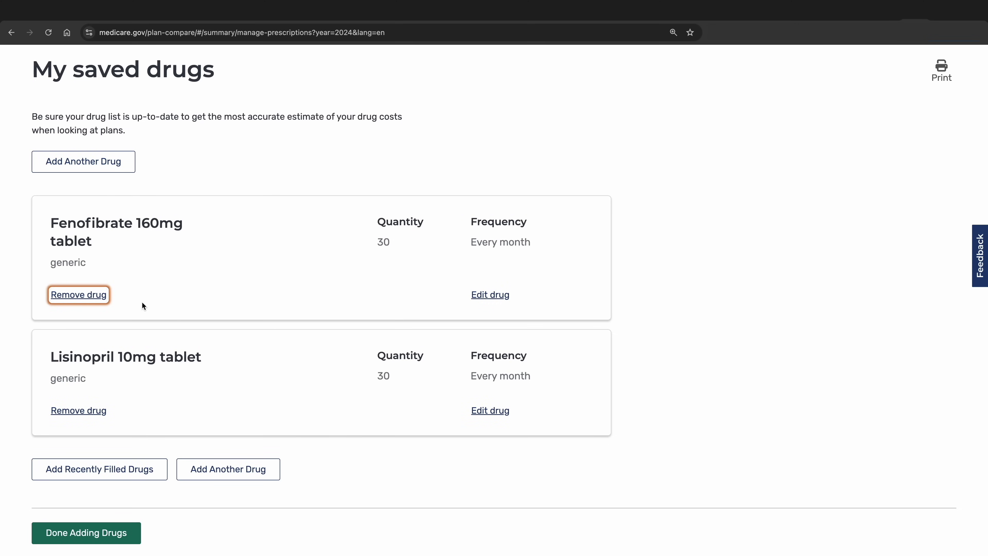
{"action": "left_click", "coordinate": [489, 296]}
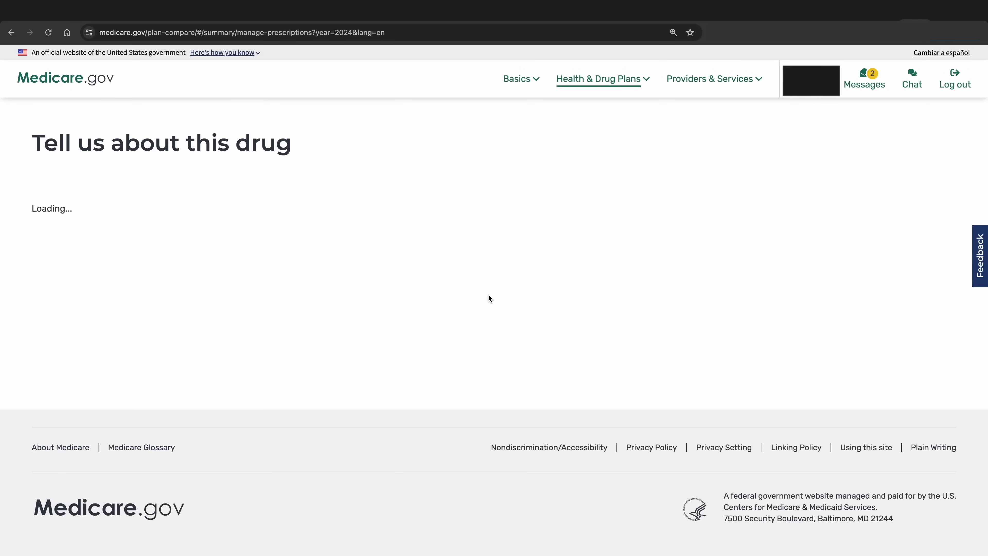
{"action": "left_click", "coordinate": [63, 313]}
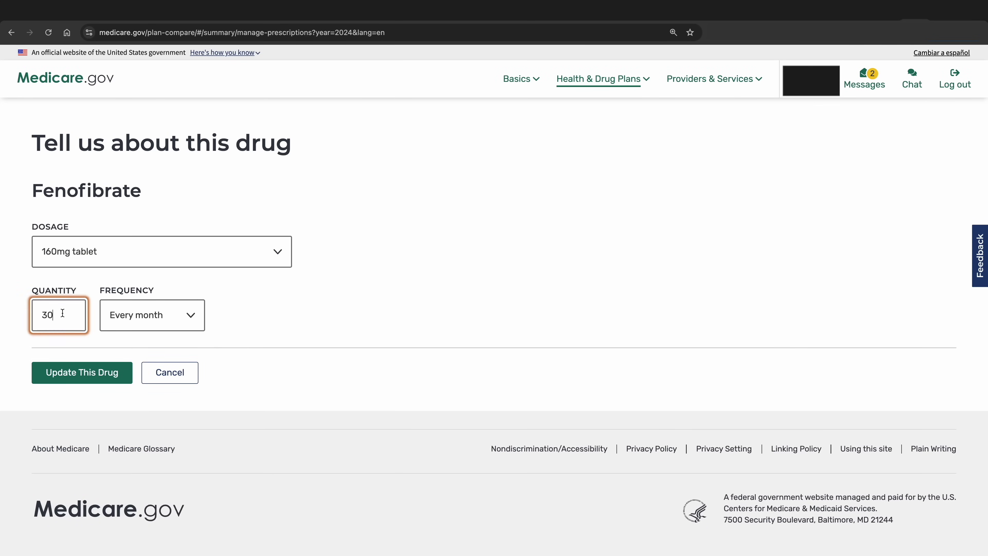
{"action": "key", "text": "BackSpace"}
{"action": "key", "text": "BackSpace"}
{"action": "type", "text": "60"}
{"action": "left_click", "coordinate": [102, 376]}
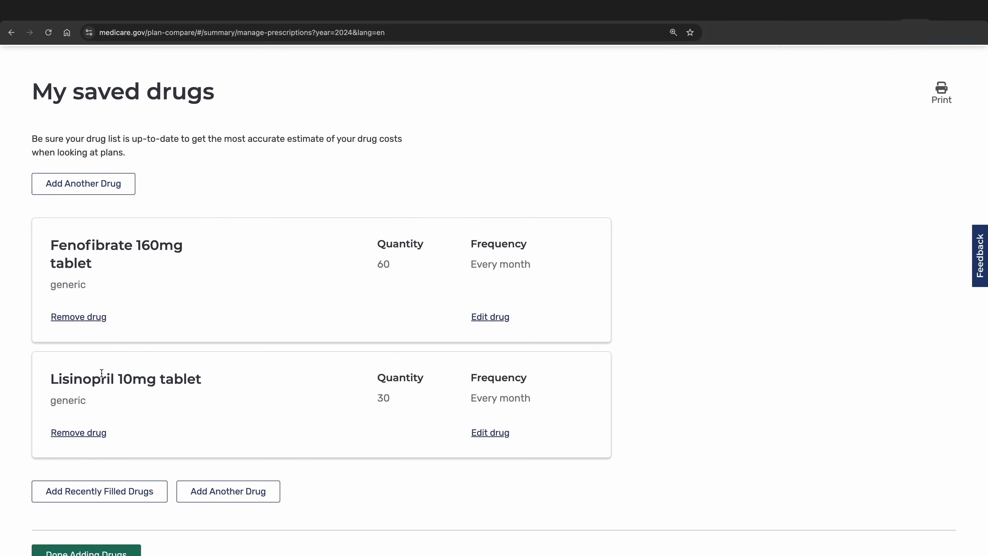
{"action": "left_click", "coordinate": [76, 317]}
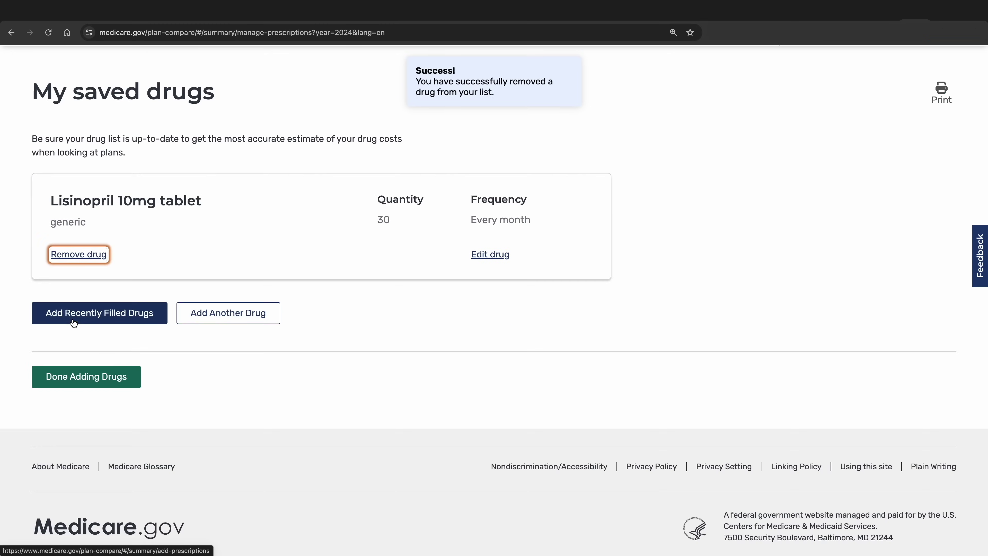
{"action": "left_click", "coordinate": [89, 261]}
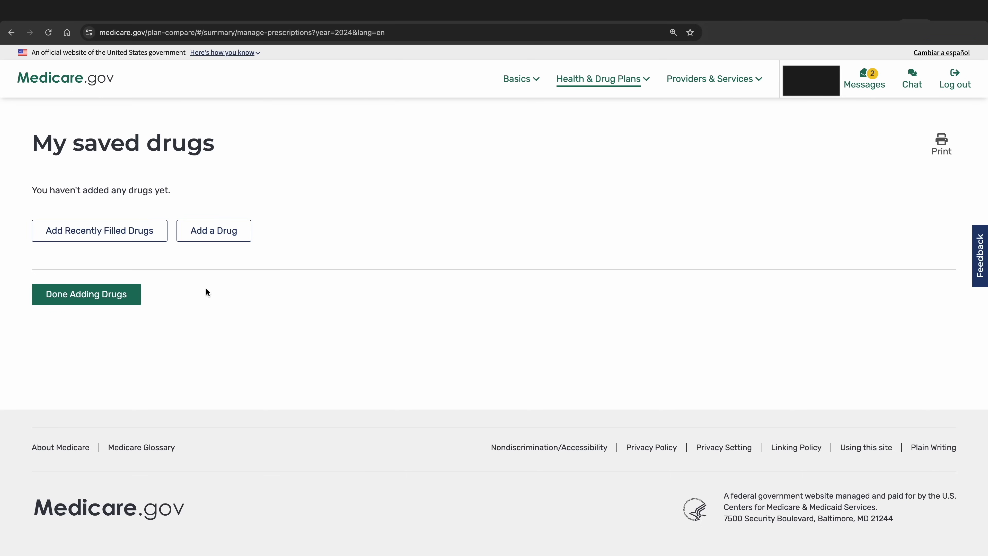
Step: Begin a new drug entry by searching 'lisin' and selecting lisinopril
{"action": "left_click", "coordinate": [207, 230]}
{"action": "type", "text": "l"}
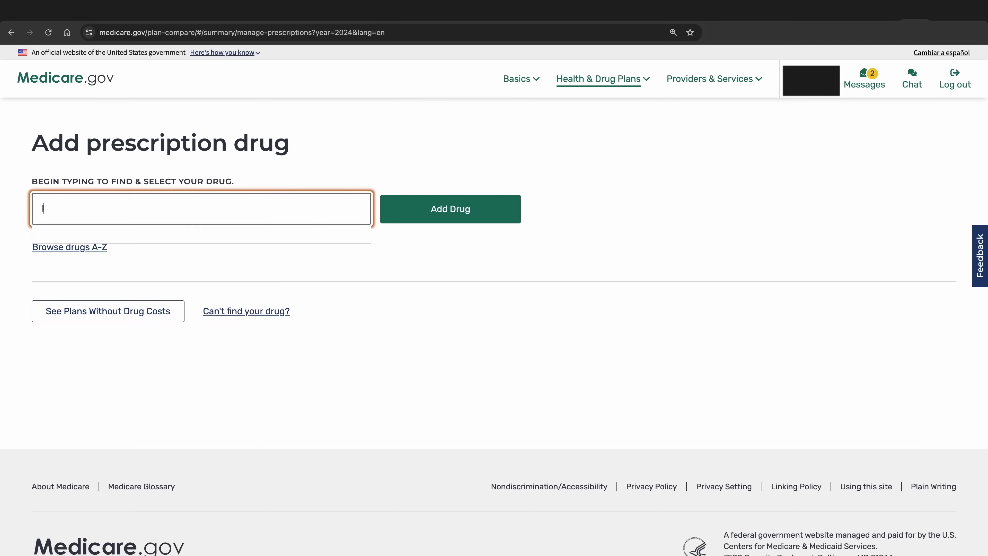
{"action": "type", "text": "isinopril"}
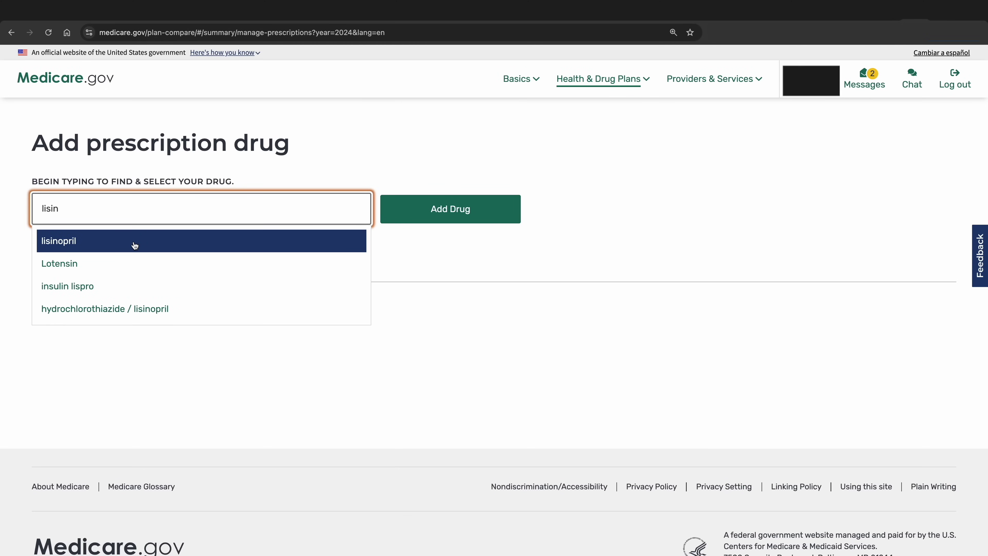
{"action": "left_click", "coordinate": [134, 244]}
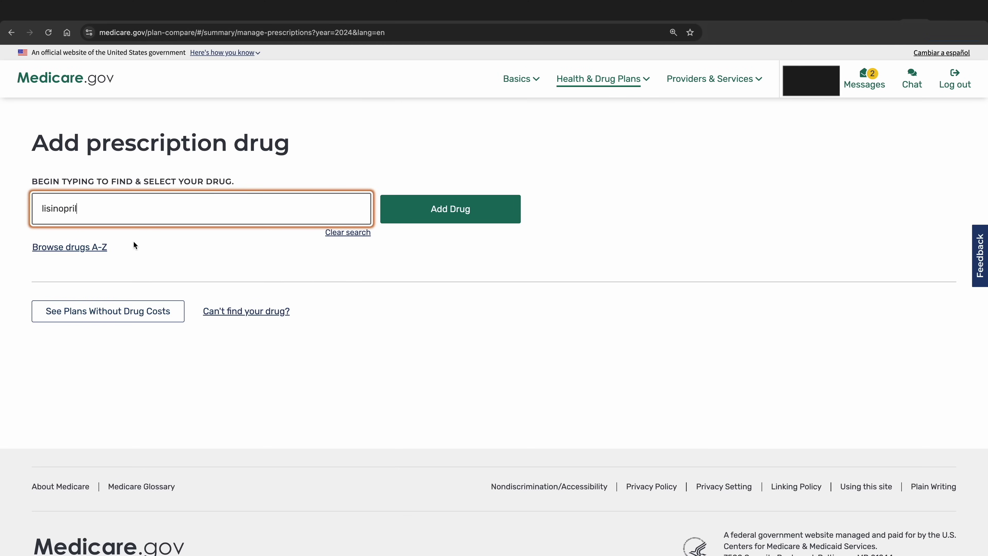
Step: Add lisinopril and keep the 10mg tablet dosage
{"action": "left_click", "coordinate": [452, 212]}
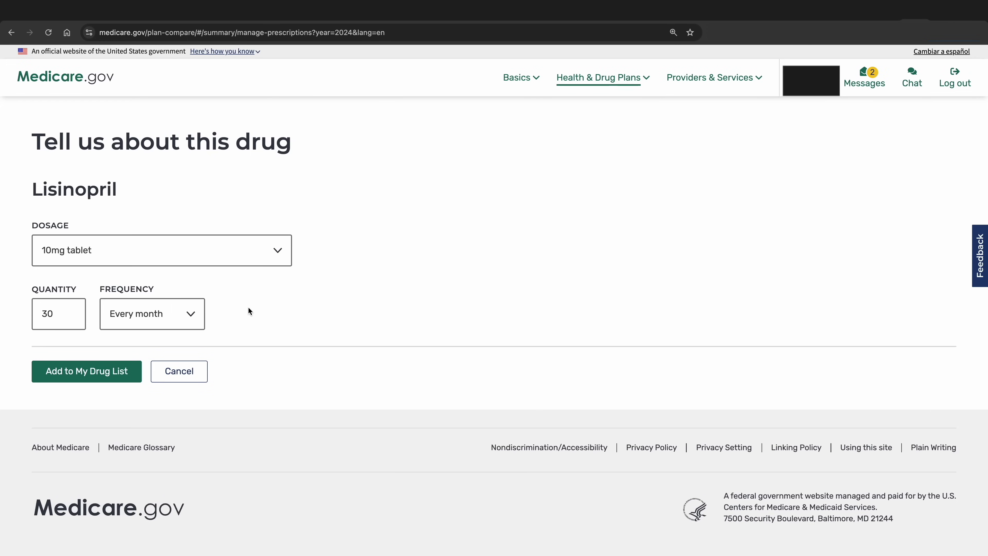
{"action": "left_click", "coordinate": [205, 262]}
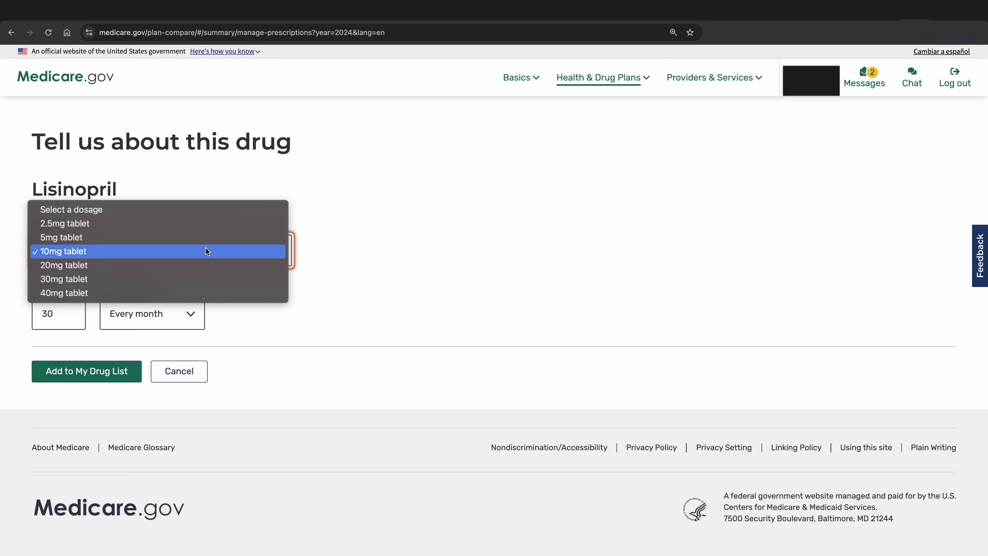
{"action": "left_click", "coordinate": [232, 342]}
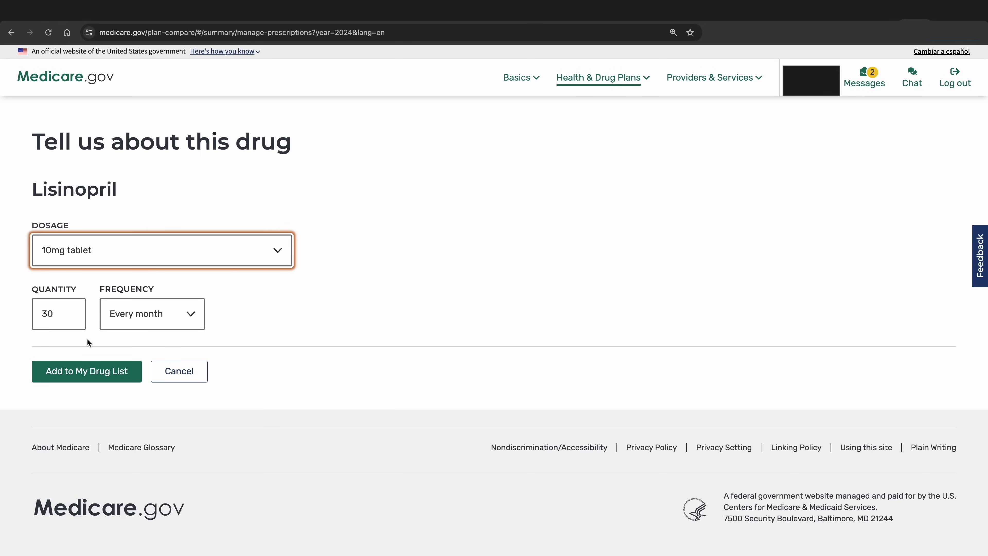
{"action": "left_click", "coordinate": [75, 316]}
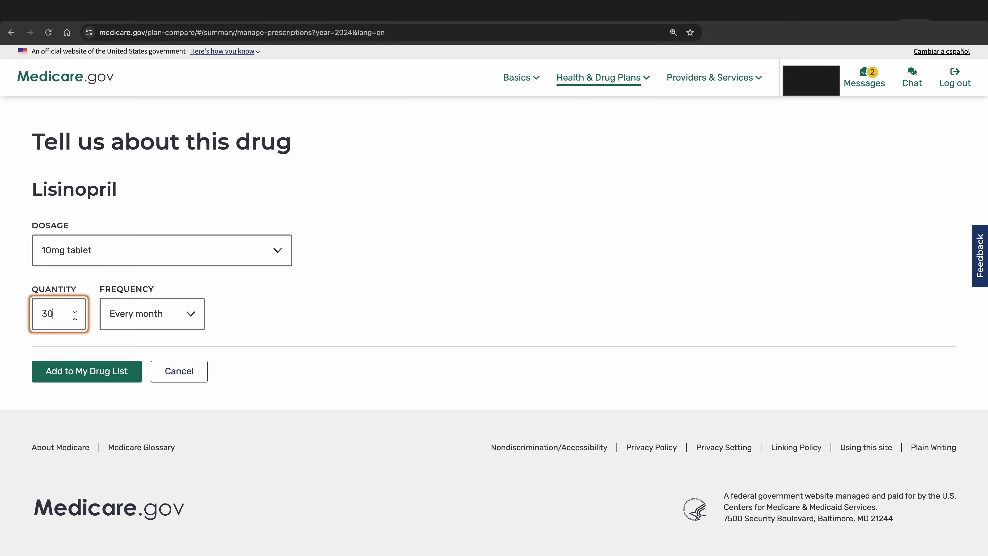
{"action": "left_click", "coordinate": [96, 346]}
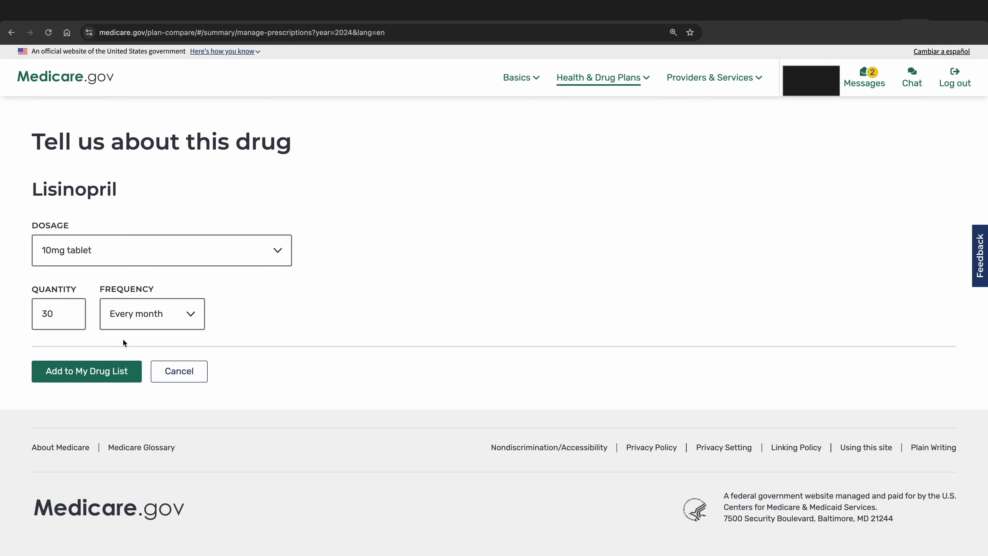
{"action": "left_click", "coordinate": [139, 322]}
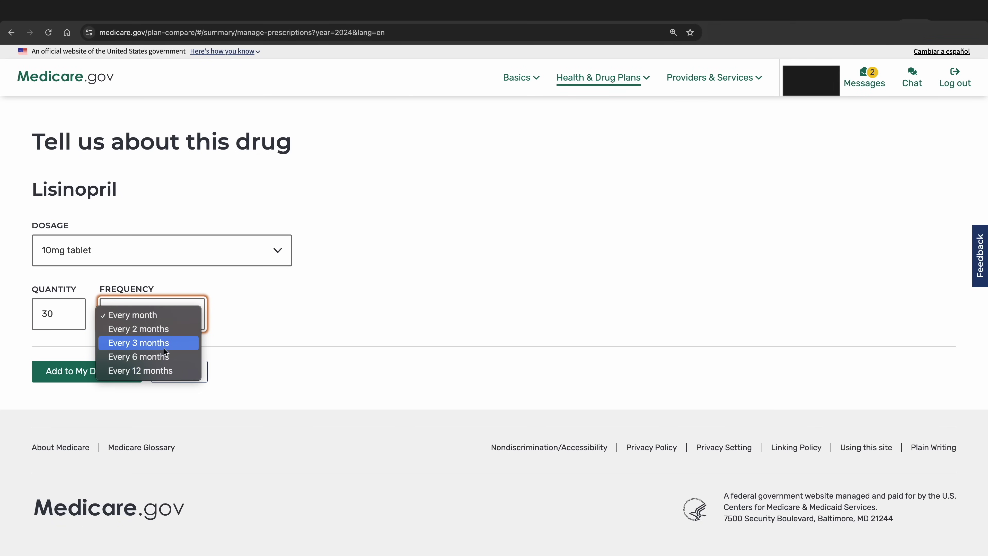
{"action": "left_click", "coordinate": [72, 348]}
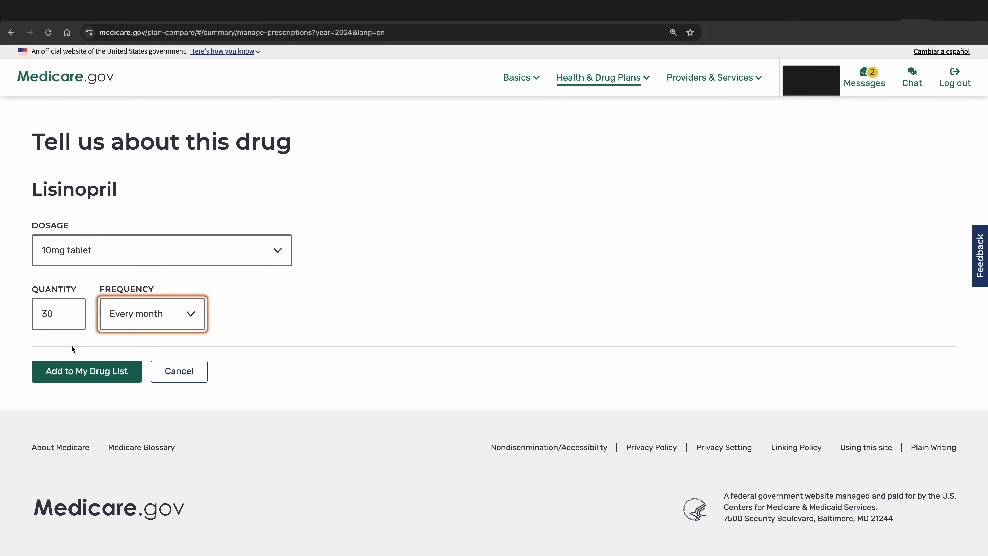
Step: Set Lisinopril to quantity 90 every 3 months and save it to the drug list
{"action": "left_click", "coordinate": [58, 317]}
{"action": "key", "text": "BackSpace"}
{"action": "key", "text": "BackSpace"}
{"action": "type", "text": "90"}
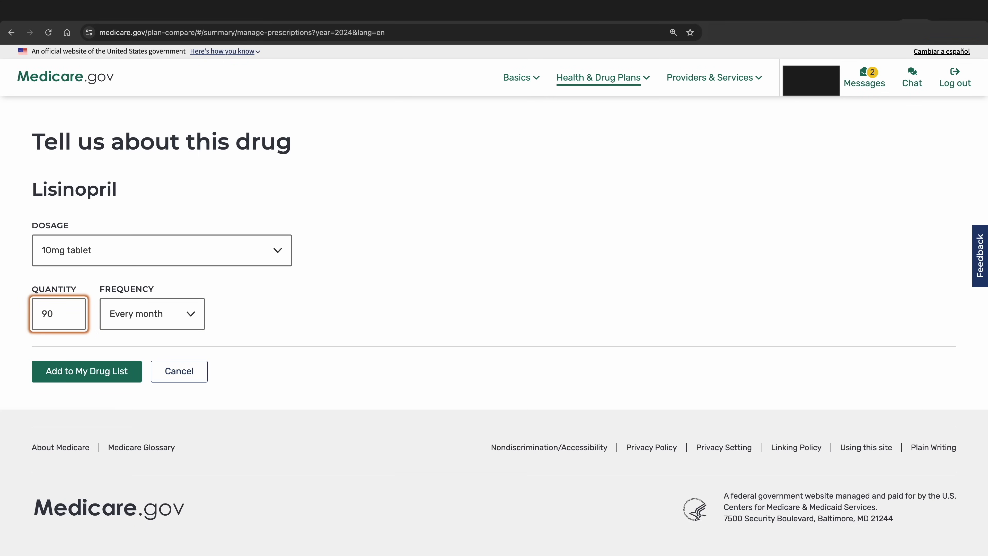
{"action": "left_click", "coordinate": [164, 322]}
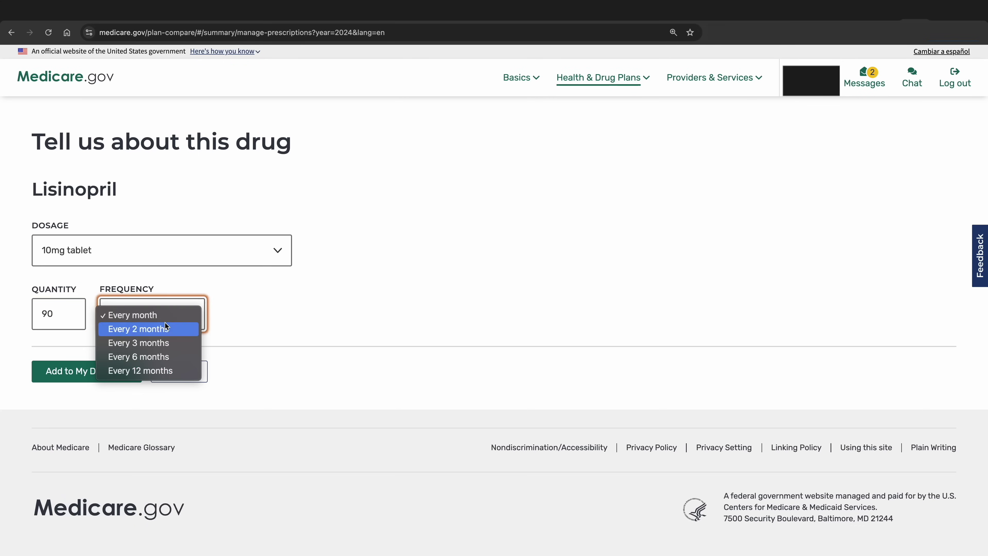
{"action": "left_click", "coordinate": [169, 341]}
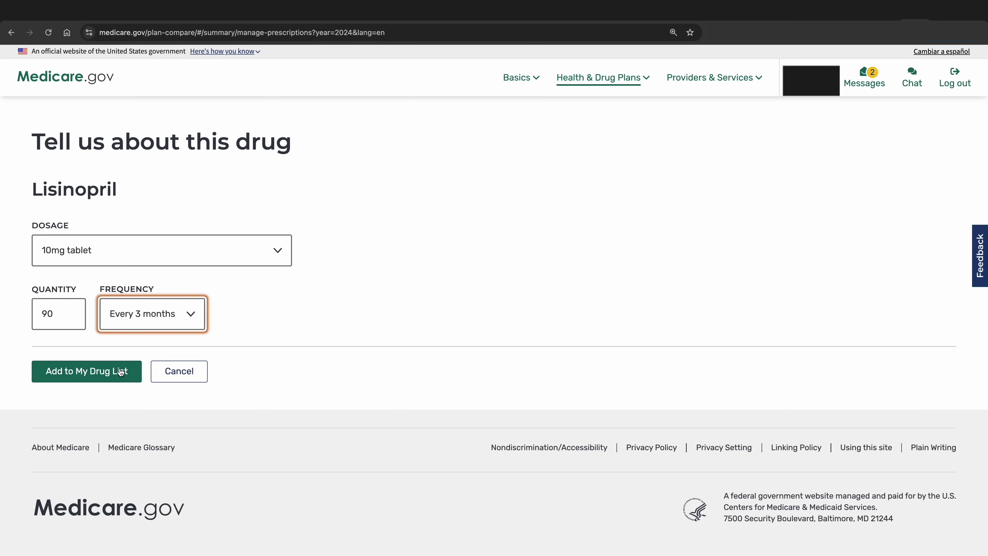
{"action": "left_click", "coordinate": [107, 380]}
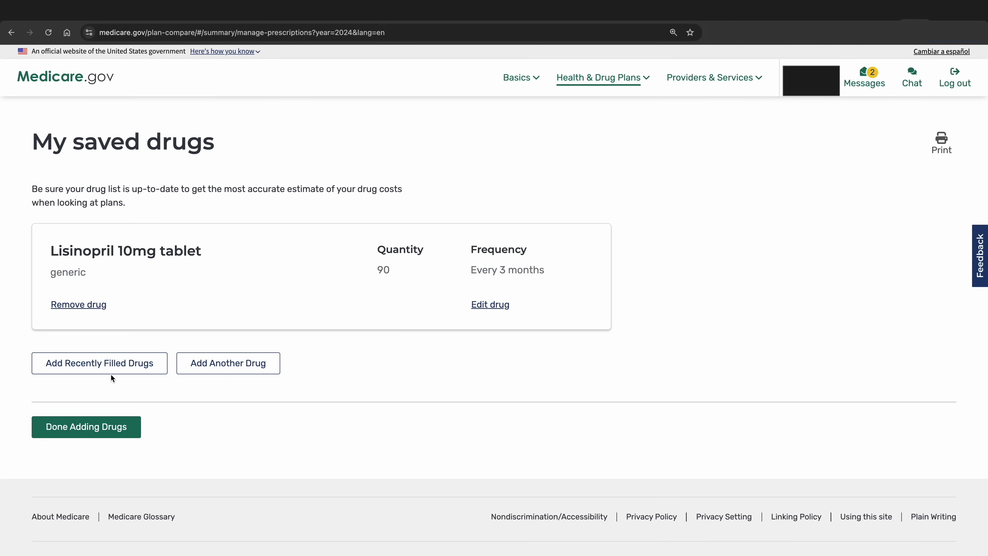
Step: Scroll the saved drugs list showing Lisinopril 10mg, quantity 90 every 3 months
{"action": "scroll", "coordinate": [169, 374], "scroll_direction": "down", "scroll_amount": 1}
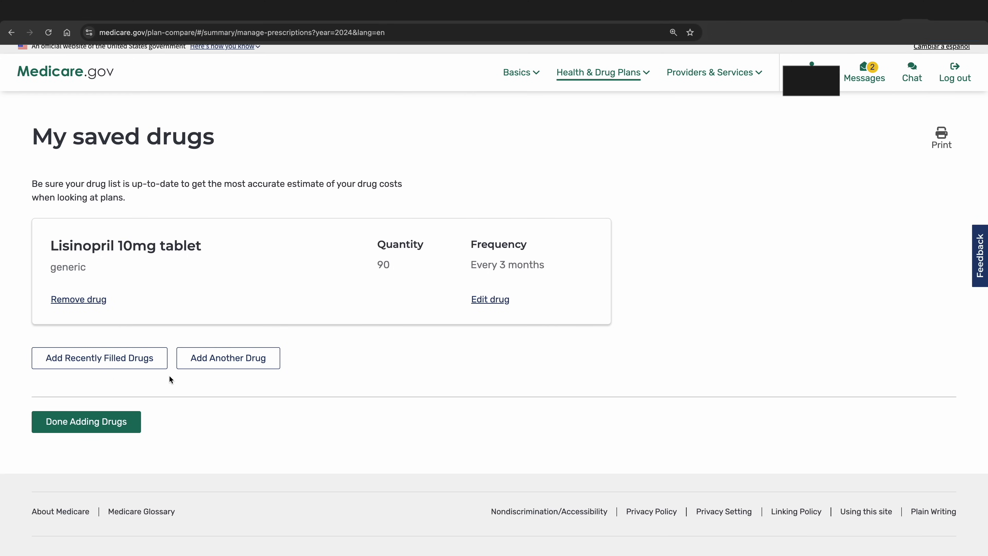
Step: Search 'synth', pick Synthroid, and accept generic levothyroxine sodium instead
{"action": "left_click", "coordinate": [195, 365]}
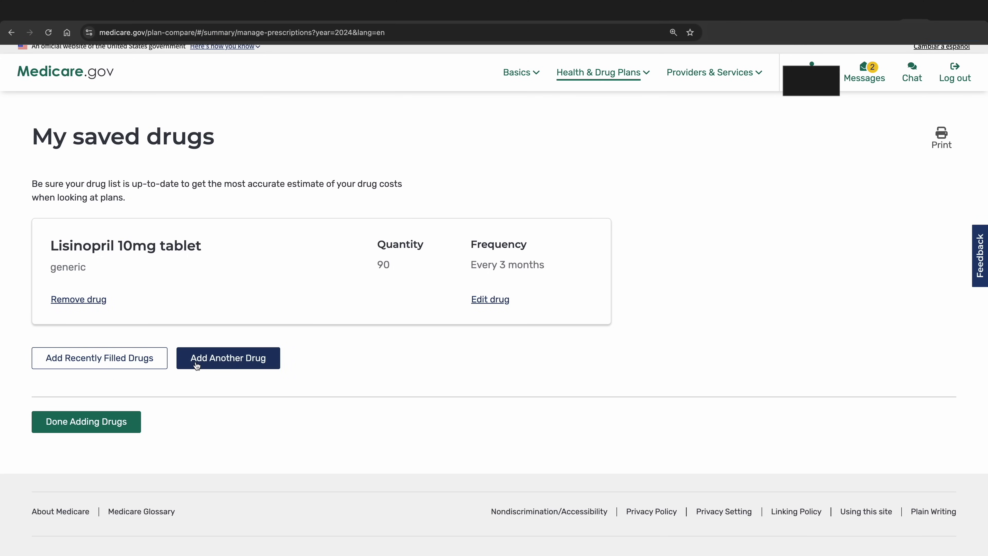
{"action": "left_click", "coordinate": [156, 238]}
{"action": "type", "text": "synth"}
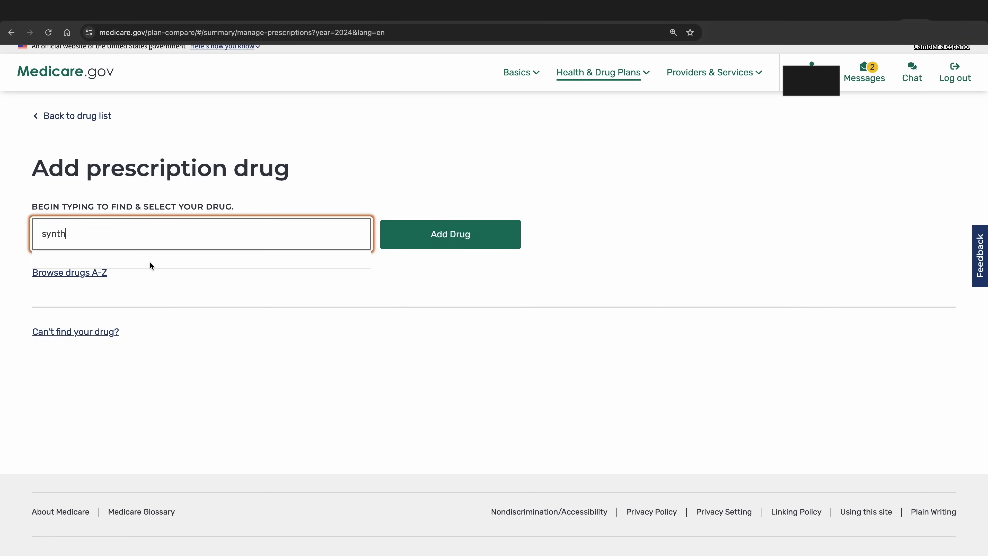
{"action": "left_click", "coordinate": [137, 269]}
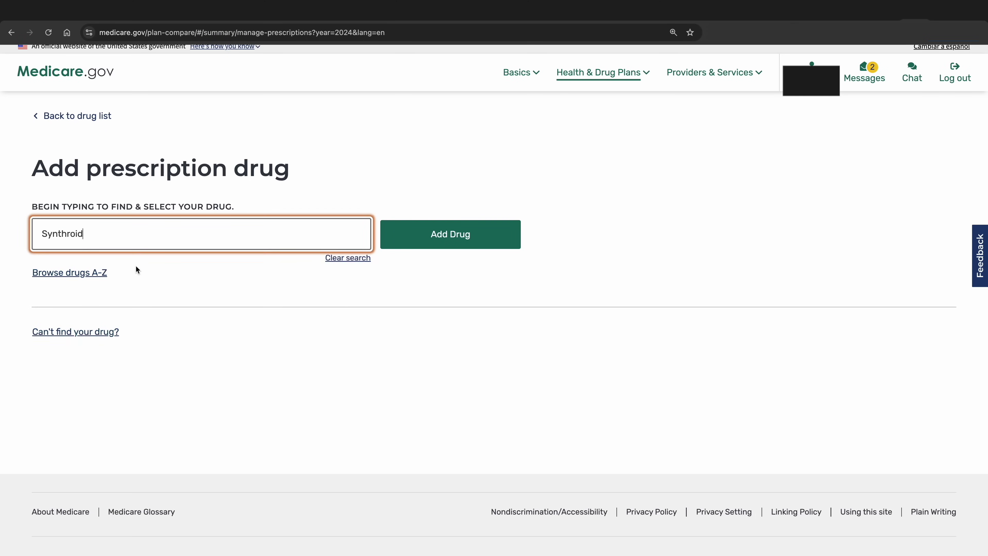
{"action": "left_click", "coordinate": [438, 236]}
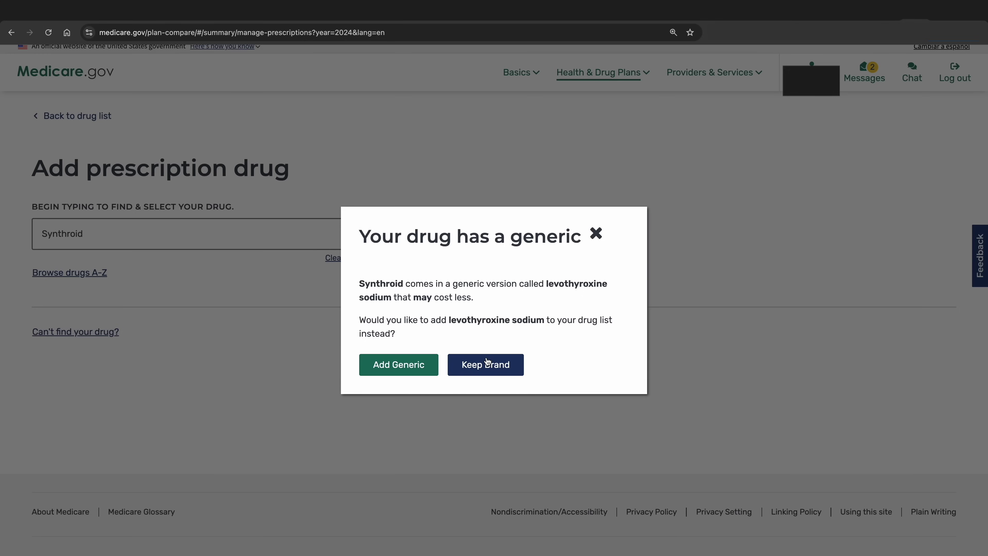
{"action": "left_click", "coordinate": [414, 368]}
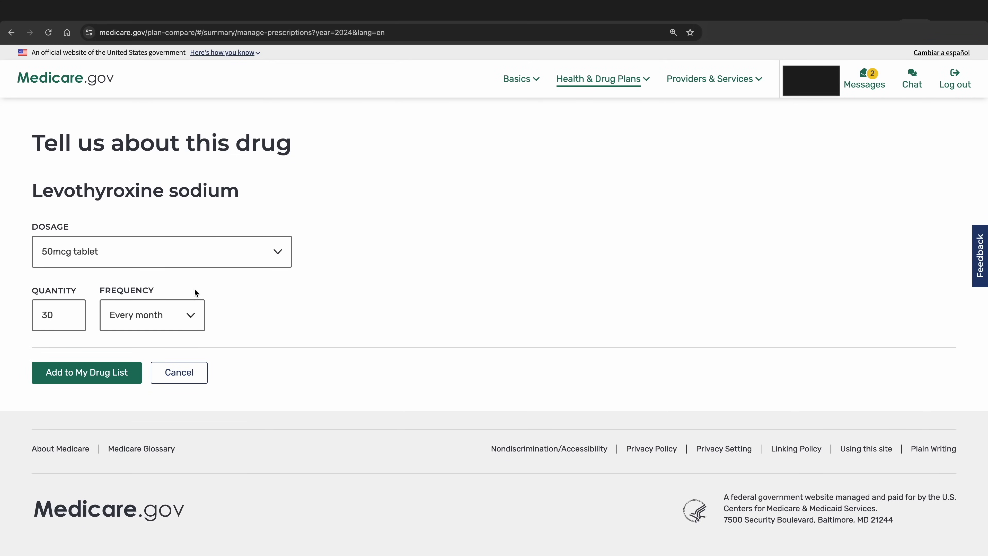
Step: Pick the 88mcg tablet dosage for levothyroxine sodium and add it to My Drug List
{"action": "left_click", "coordinate": [164, 253]}
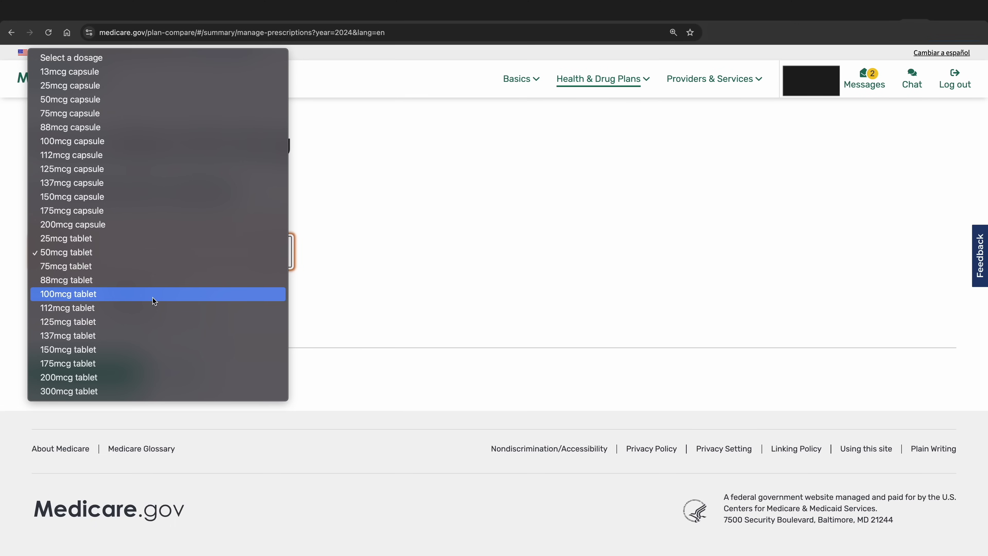
{"action": "left_click", "coordinate": [145, 283]}
{"action": "left_click", "coordinate": [100, 373]}
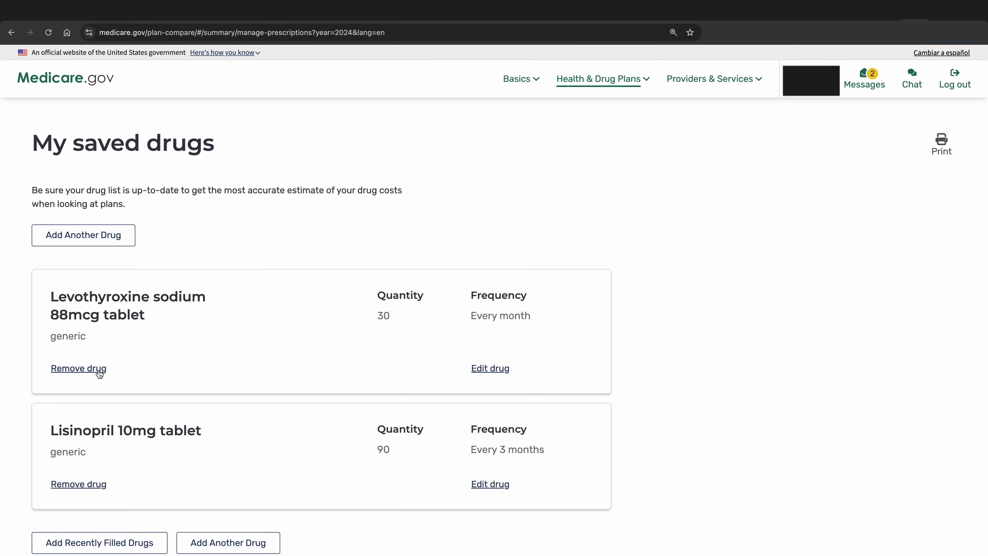
Step: Open the recently filled drugs list and check the Atorvastatin calcium 20mg tablets
{"action": "scroll", "coordinate": [161, 412], "scroll_direction": "down", "scroll_amount": 2}
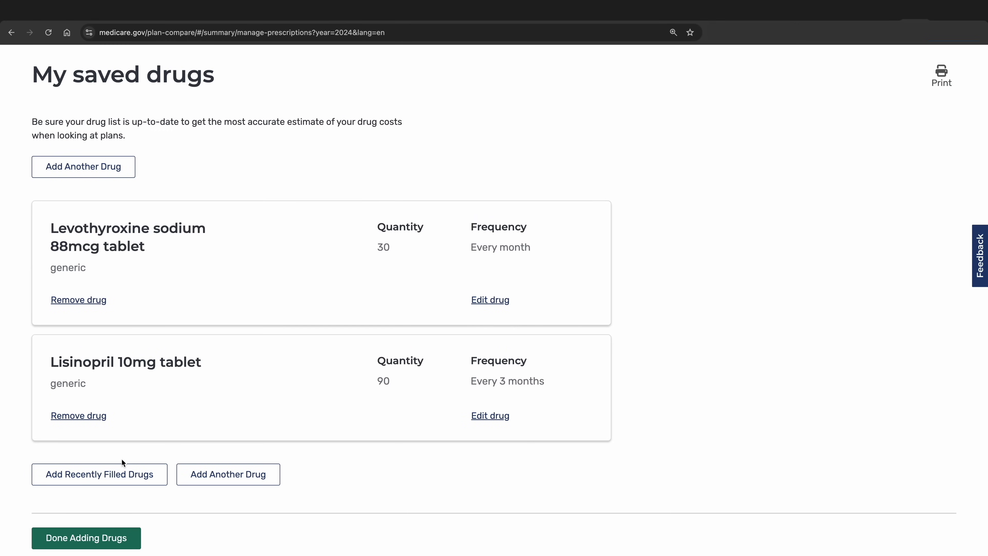
{"action": "left_click", "coordinate": [105, 479]}
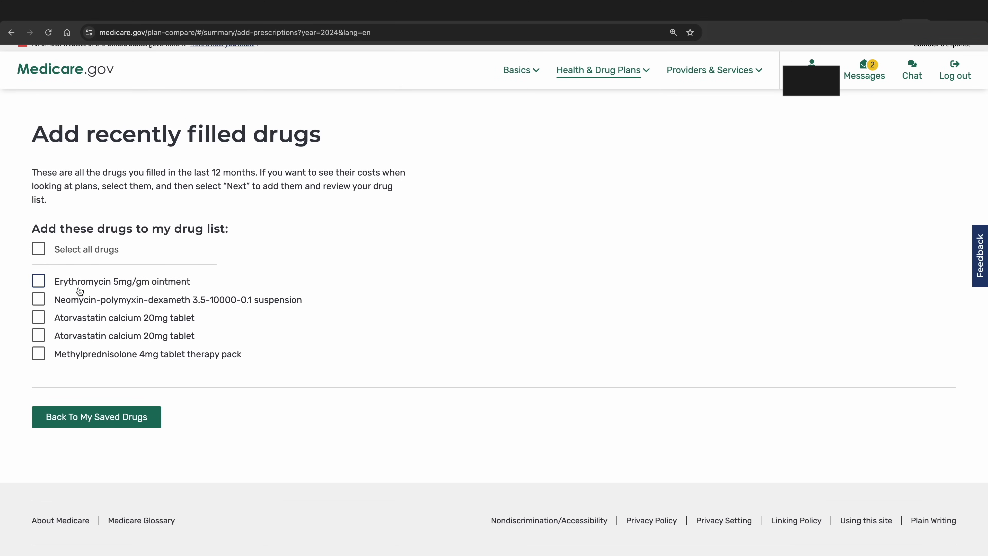
{"action": "left_click", "coordinate": [43, 318]}
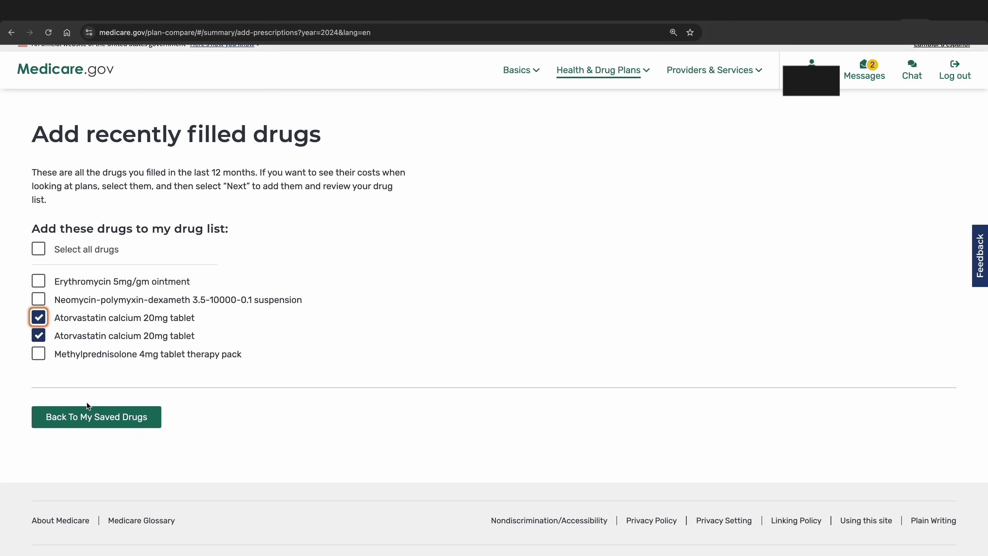
Step: Return to the saved drugs with Atorvastatin added and choose Done Adding Drugs
{"action": "left_click", "coordinate": [92, 420]}
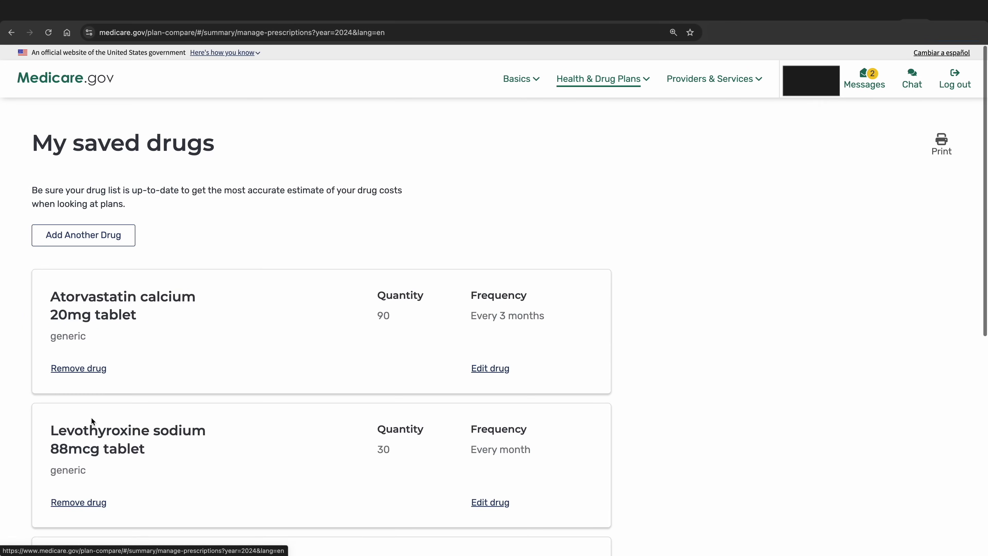
{"action": "scroll", "coordinate": [91, 418], "scroll_direction": "down", "scroll_amount": 5}
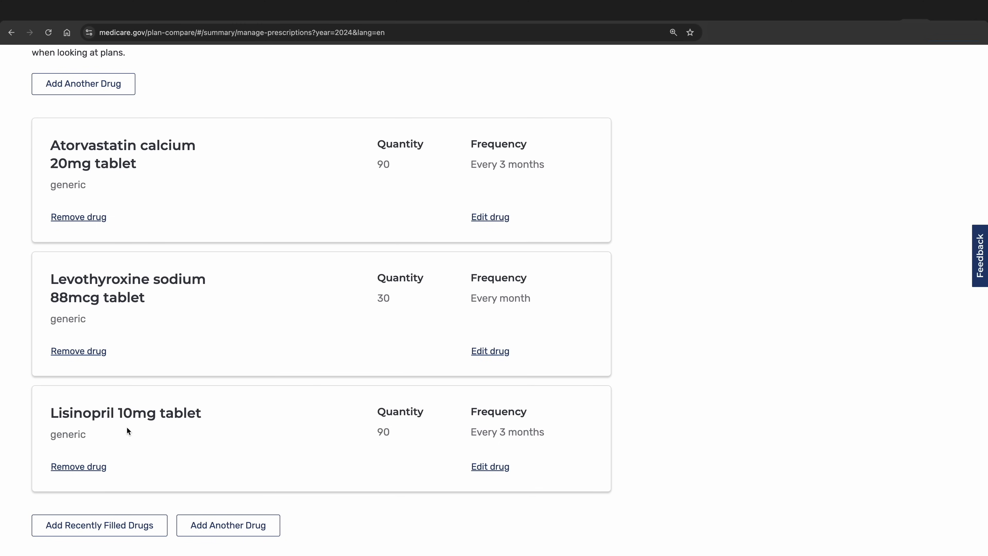
{"action": "scroll", "coordinate": [127, 429], "scroll_direction": "down", "scroll_amount": 2}
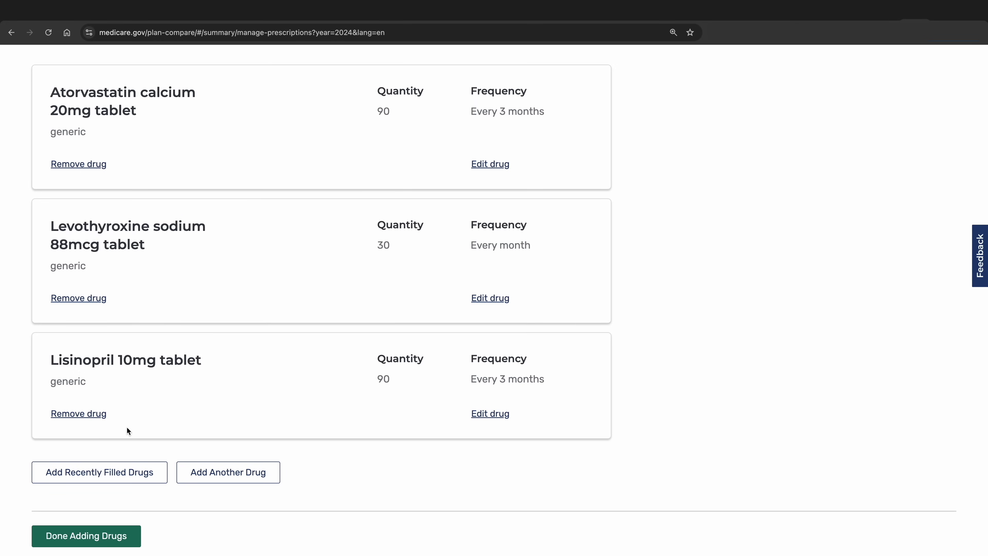
{"action": "left_click", "coordinate": [82, 534]}
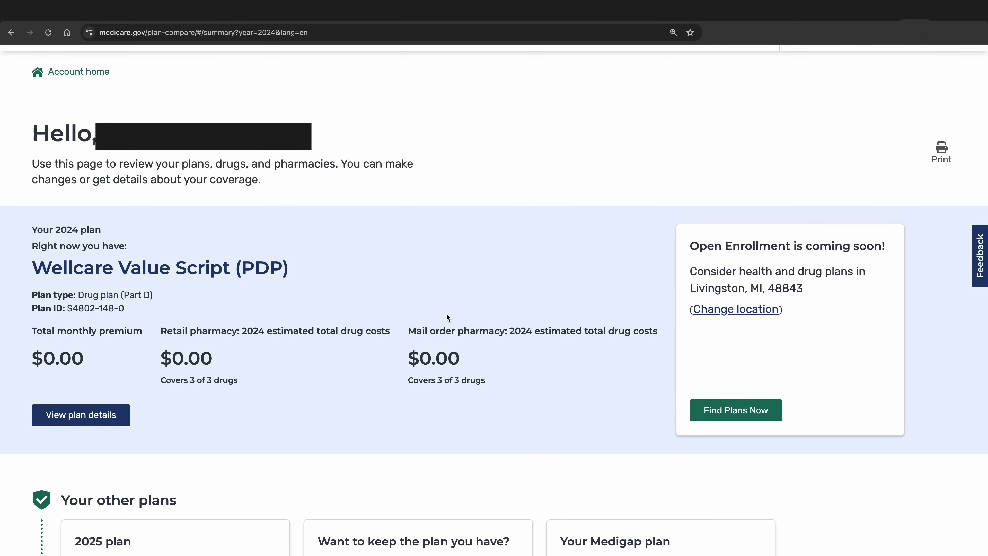
Step: Start a new 2025 plan search and re-enter ZIP code 48843
{"action": "left_click", "coordinate": [723, 415]}
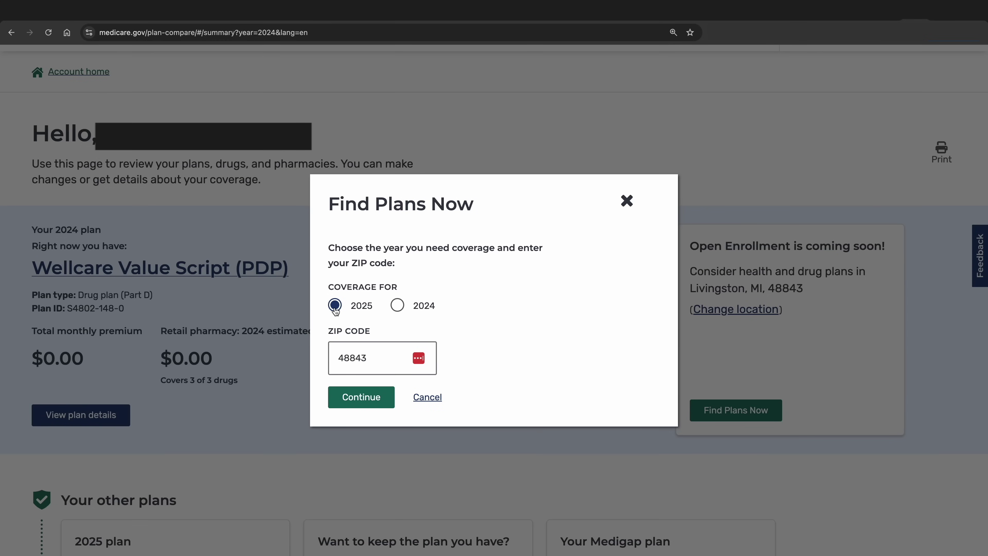
{"action": "double_click", "coordinate": [367, 355]}
{"action": "key", "text": "BackSpace"}
{"action": "left_click", "coordinate": [367, 350]}
{"action": "type", "text": "48843"}
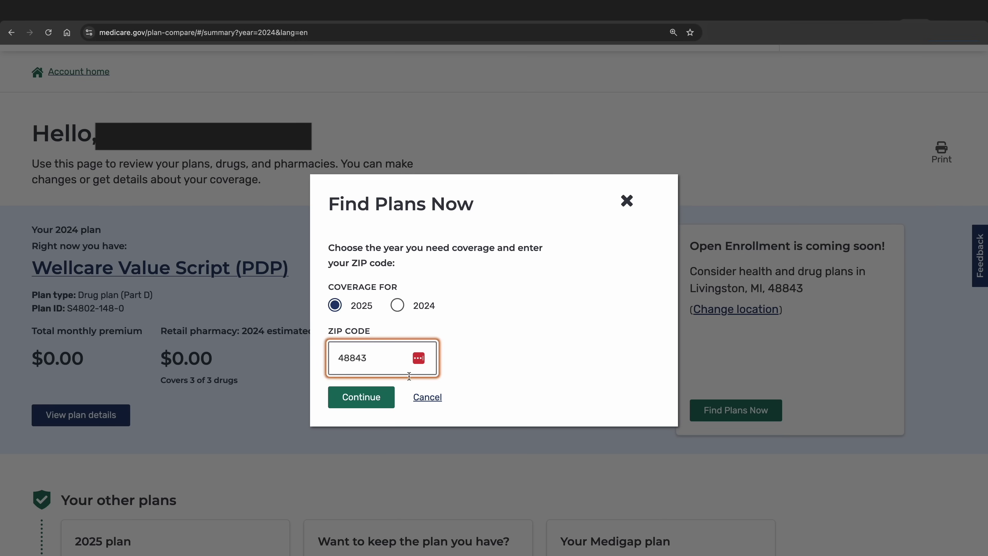
Step: Choose Medicare drug plan (Part D) and show the matching 2025 plans
{"action": "left_click", "coordinate": [375, 405]}
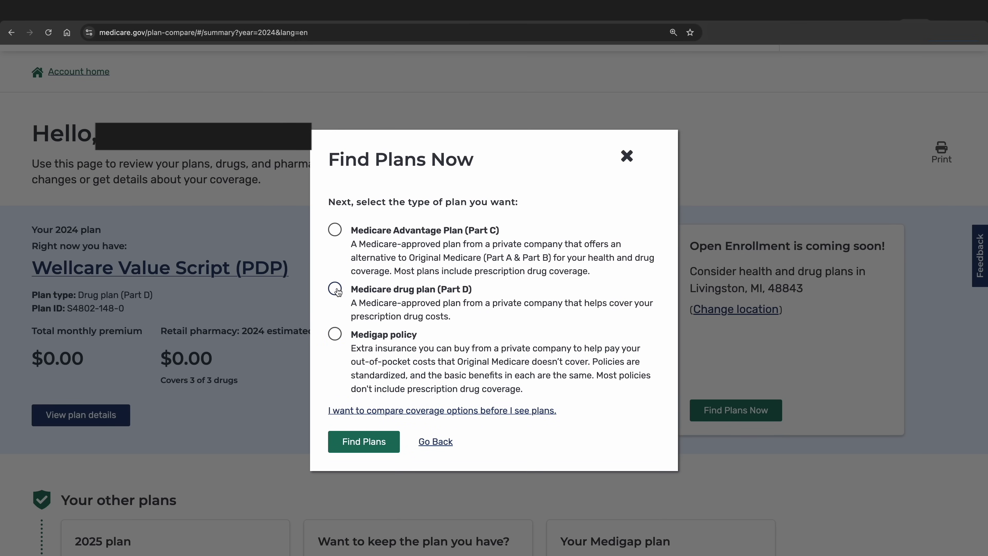
{"action": "left_click", "coordinate": [334, 290]}
{"action": "left_click", "coordinate": [371, 447]}
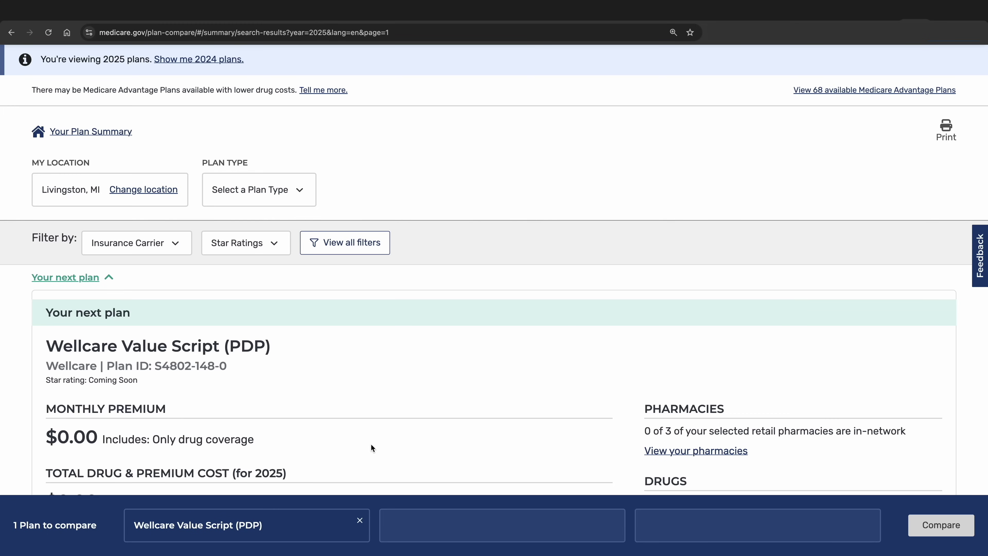
{"action": "scroll", "coordinate": [370, 448], "scroll_direction": "down", "scroll_amount": 3}
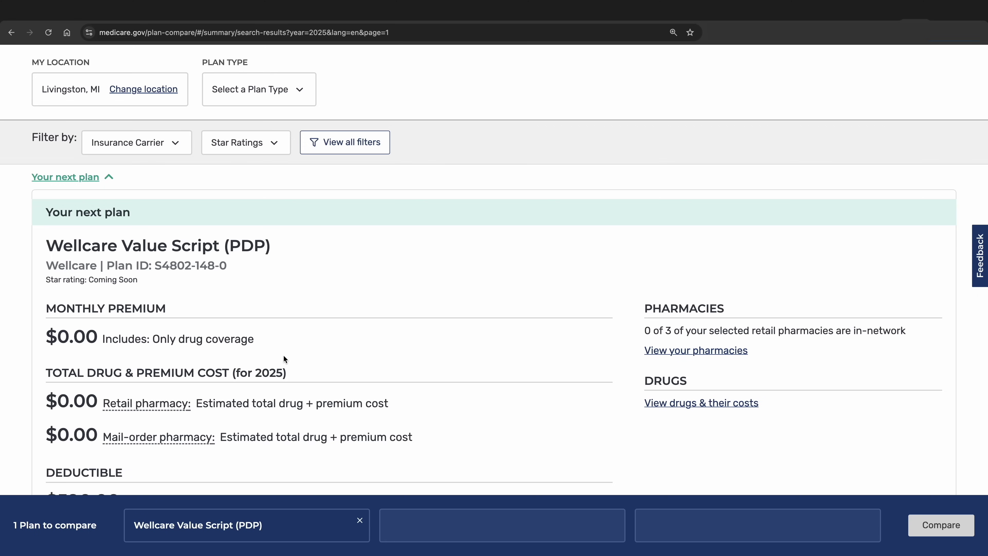
{"action": "scroll", "coordinate": [328, 339], "scroll_direction": "down", "scroll_amount": 2}
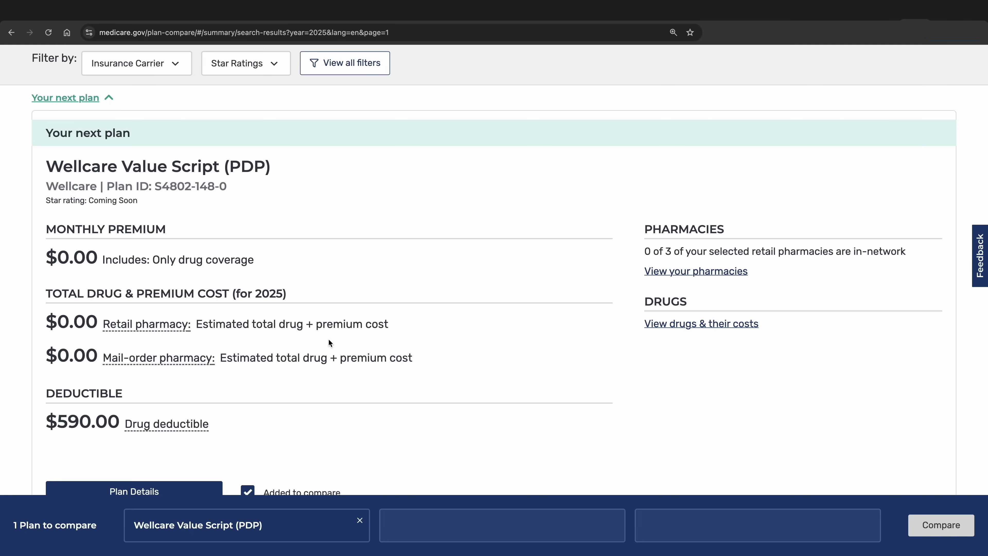
{"action": "scroll", "coordinate": [341, 333], "scroll_direction": "down", "scroll_amount": 5}
{"action": "scroll", "coordinate": [341, 335], "scroll_direction": "down", "scroll_amount": 3}
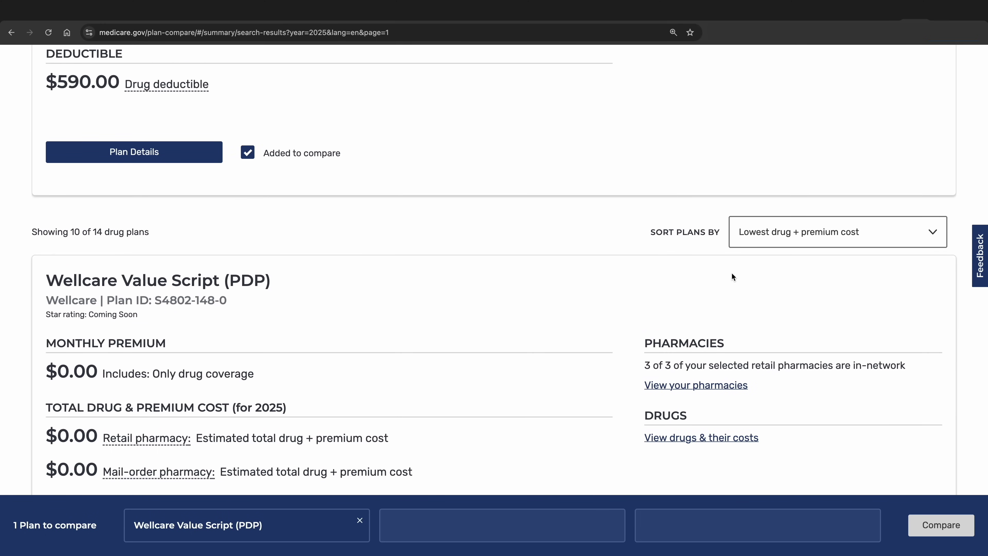
{"action": "left_click", "coordinate": [791, 233]}
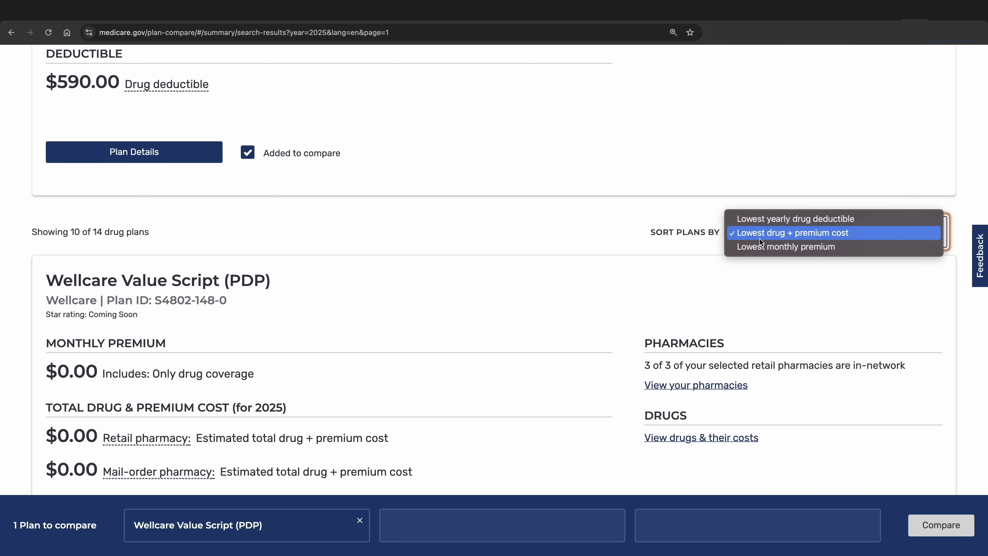
{"action": "left_click", "coordinate": [781, 234]}
{"action": "scroll", "coordinate": [662, 253], "scroll_direction": "down", "scroll_amount": 1}
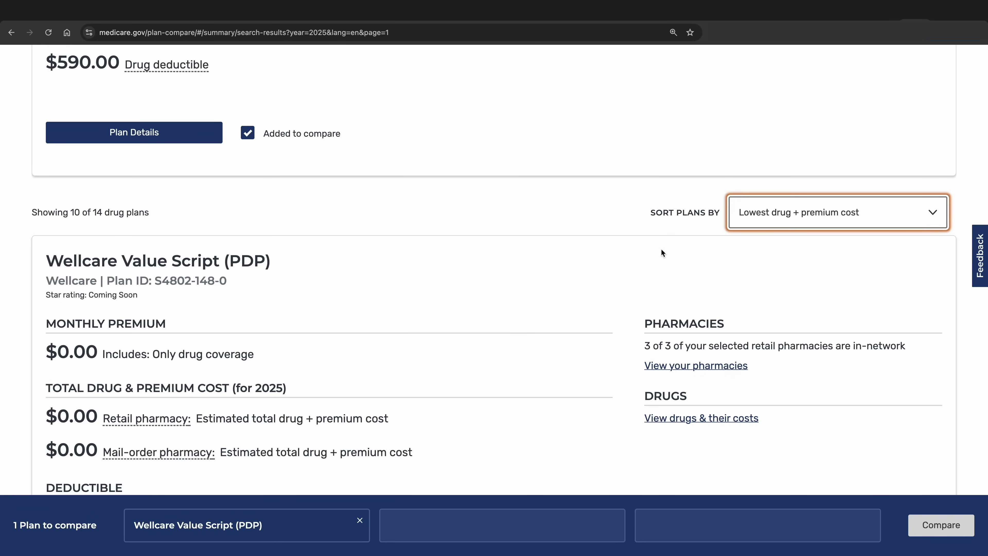
{"action": "scroll", "coordinate": [419, 331], "scroll_direction": "down", "scroll_amount": 2}
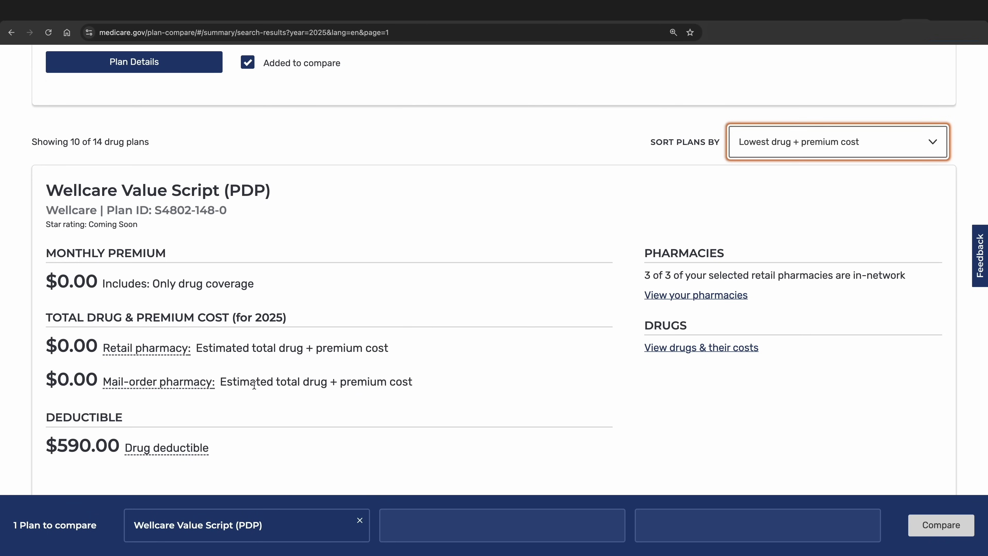
{"action": "scroll", "coordinate": [295, 427], "scroll_direction": "down", "scroll_amount": 3}
{"action": "scroll", "coordinate": [295, 426], "scroll_direction": "down", "scroll_amount": 20}
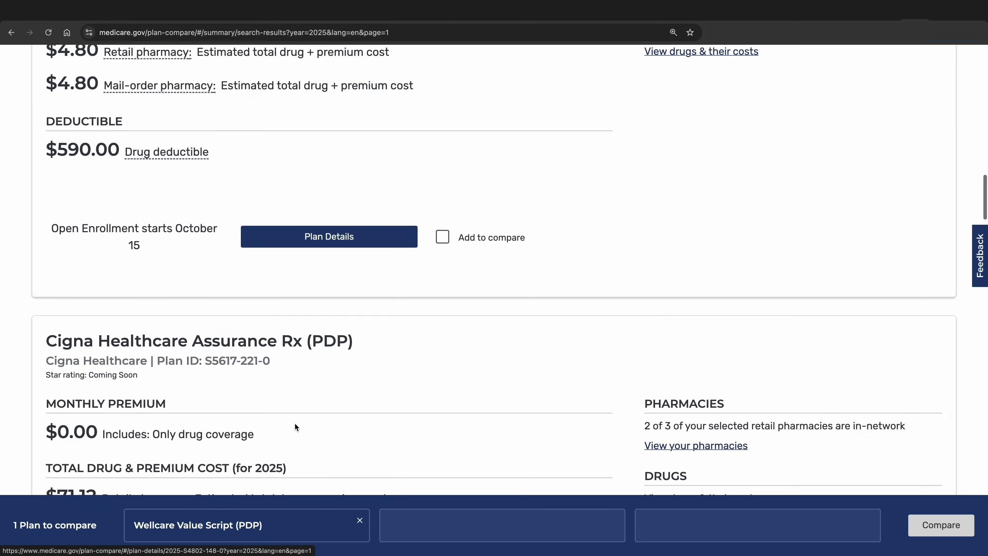
{"action": "scroll", "coordinate": [295, 424], "scroll_direction": "down", "scroll_amount": 20}
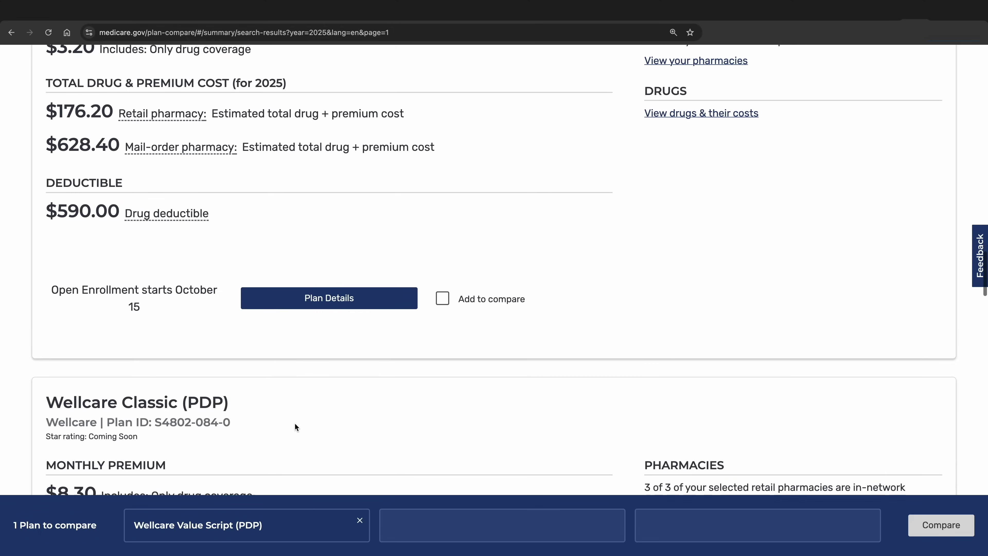
{"action": "scroll", "coordinate": [295, 426], "scroll_direction": "down", "scroll_amount": 15}
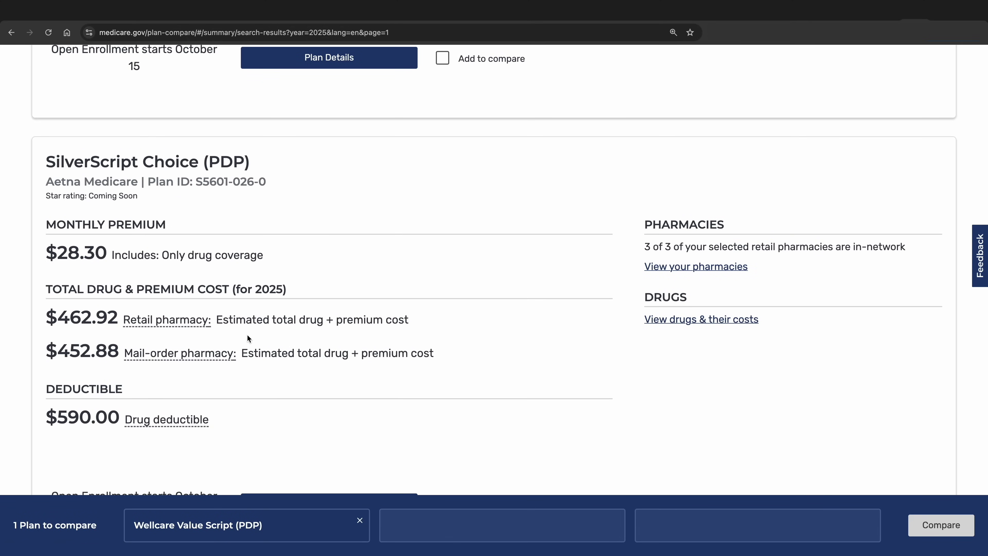
{"action": "left_click_drag", "start_coordinate": [111, 255], "coordinate": [40, 252]}
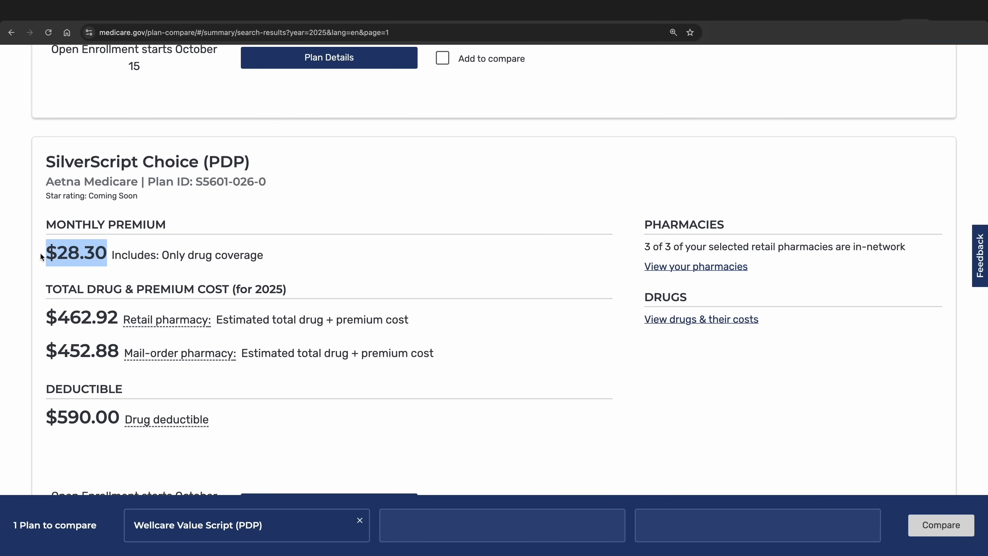
{"action": "left_click", "coordinate": [233, 233]}
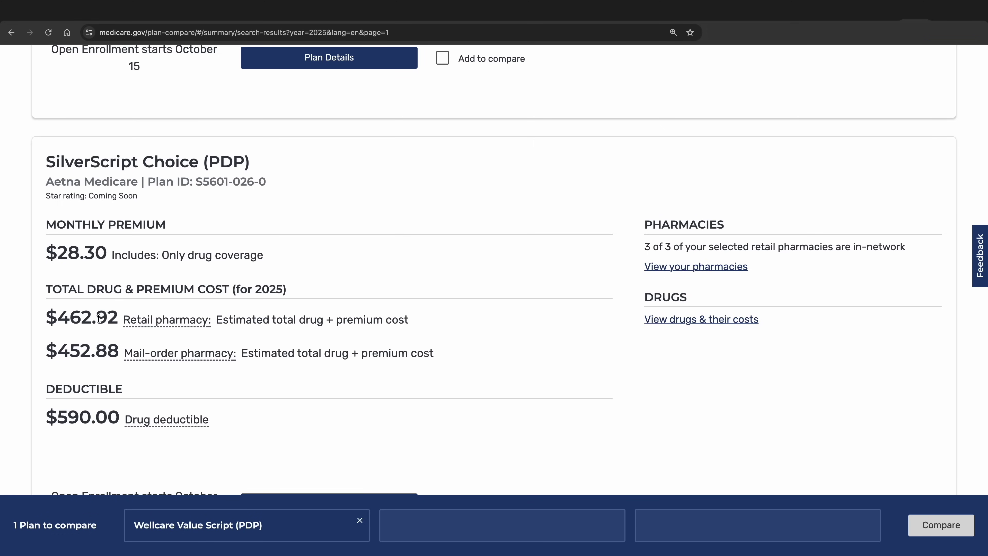
{"action": "left_click_drag", "start_coordinate": [116, 317], "coordinate": [56, 317]}
{"action": "left_click", "coordinate": [281, 265]}
{"action": "scroll", "coordinate": [280, 264], "scroll_direction": "up", "scroll_amount": 20}
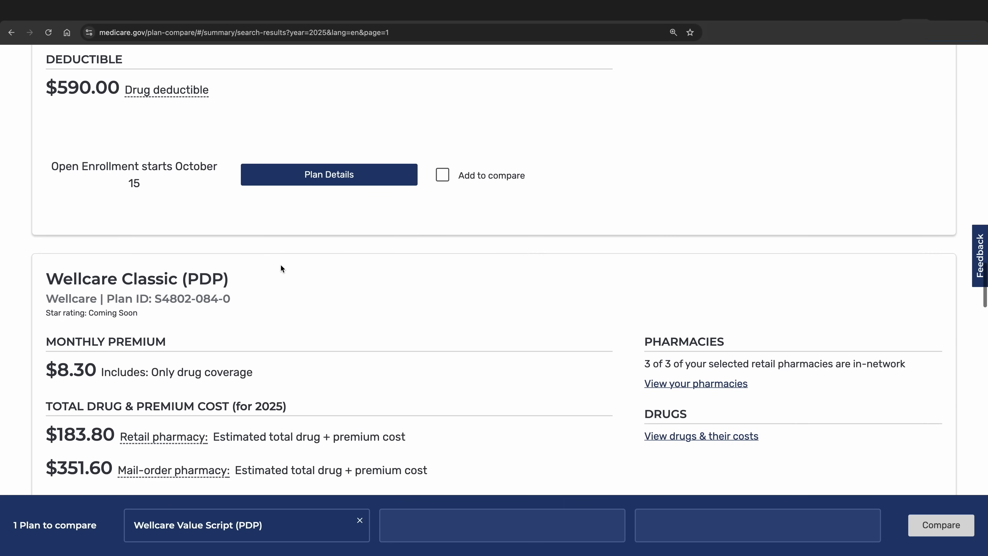
{"action": "scroll", "coordinate": [280, 264], "scroll_direction": "up", "scroll_amount": 10}
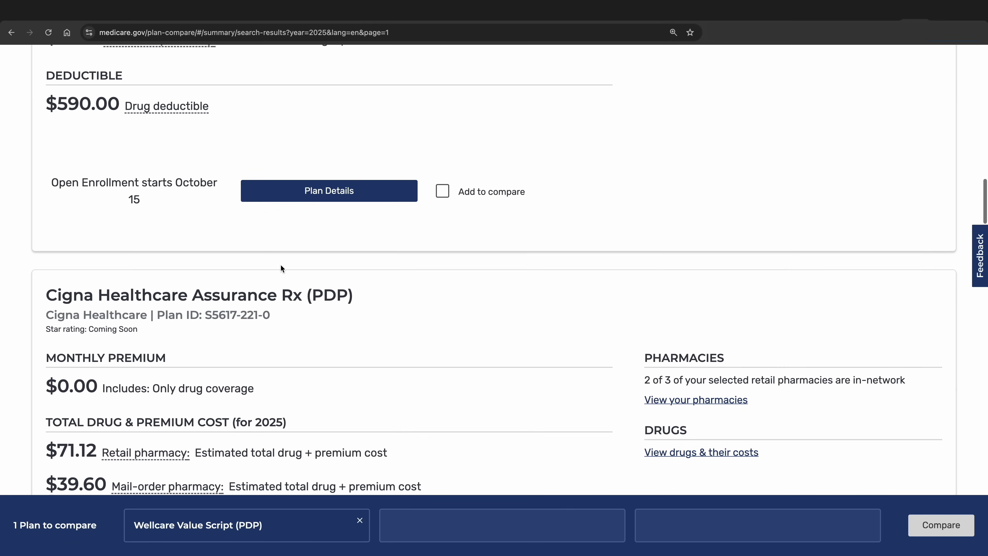
{"action": "scroll", "coordinate": [282, 268], "scroll_direction": "up", "scroll_amount": 5}
{"action": "scroll", "coordinate": [282, 268], "scroll_direction": "up", "scroll_amount": 1}
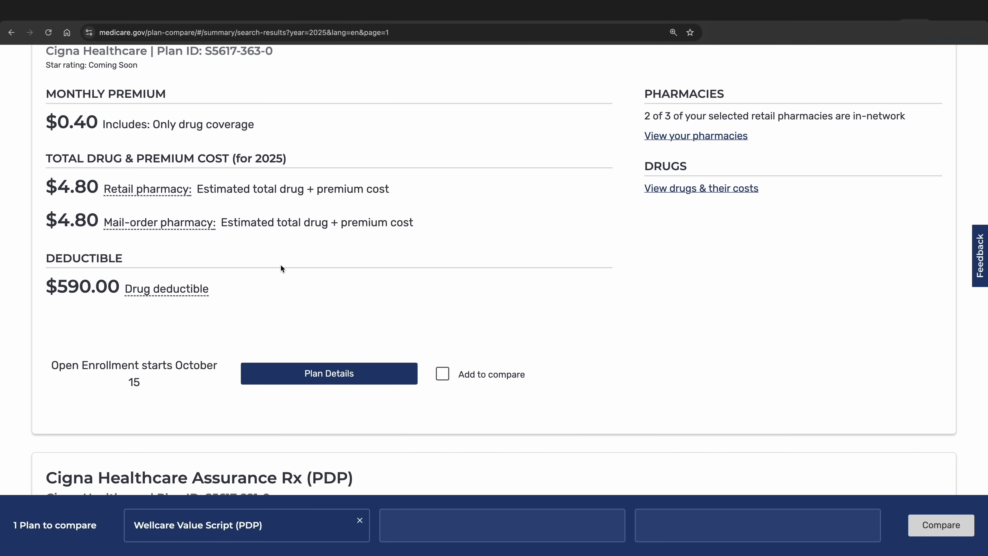
{"action": "scroll", "coordinate": [282, 268], "scroll_direction": "up", "scroll_amount": 15}
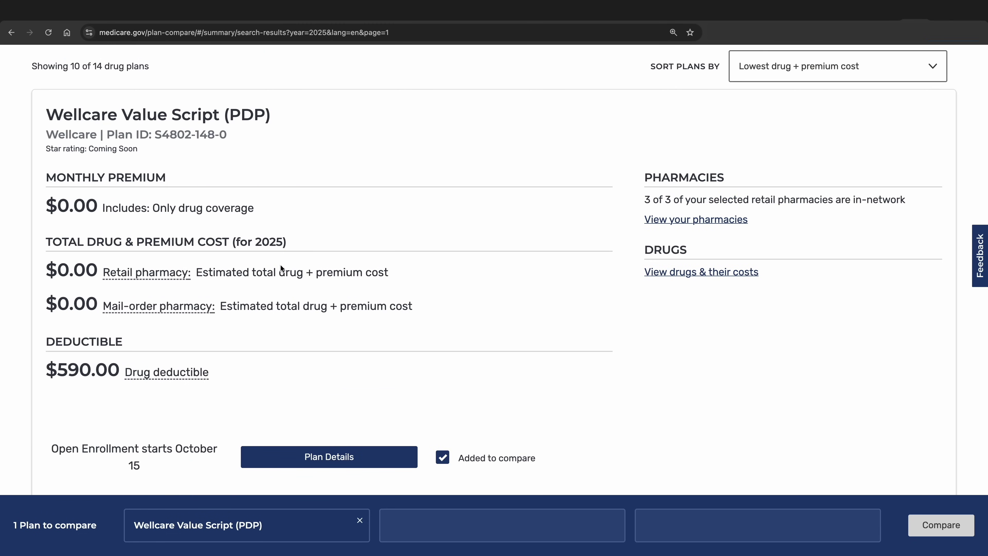
{"action": "scroll", "coordinate": [280, 264], "scroll_direction": "up", "scroll_amount": 1}
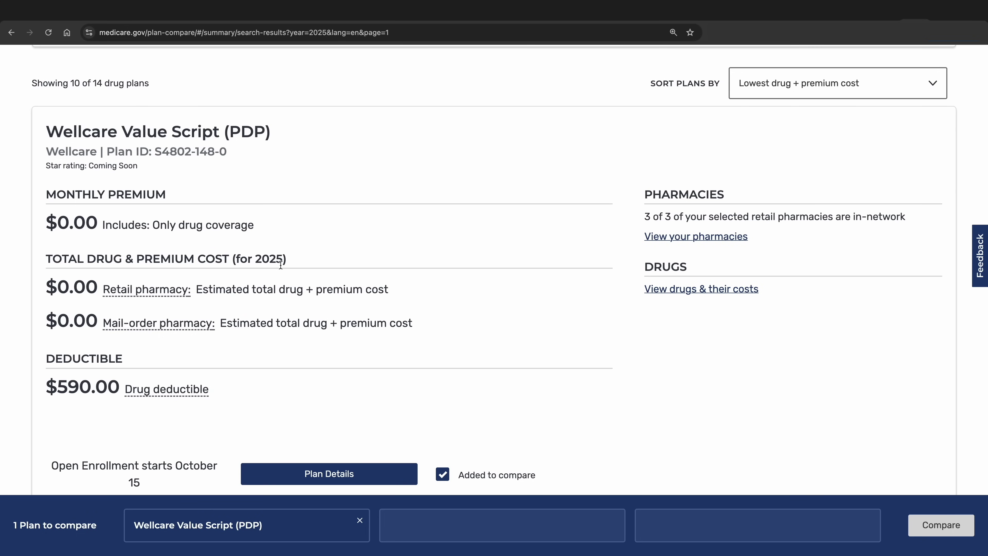
{"action": "scroll", "coordinate": [280, 264], "scroll_direction": "up", "scroll_amount": 12}
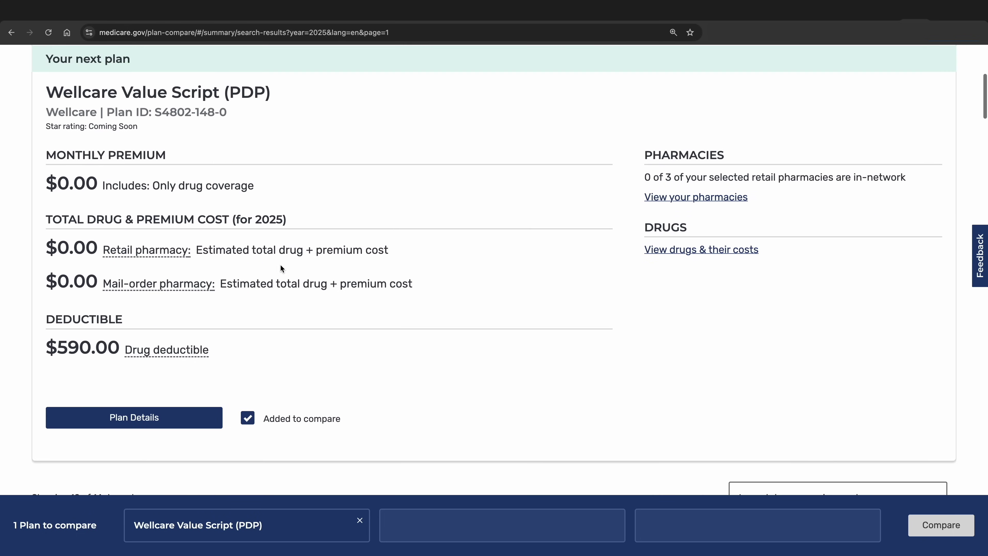
{"action": "scroll", "coordinate": [235, 197], "scroll_direction": "down", "scroll_amount": 11}
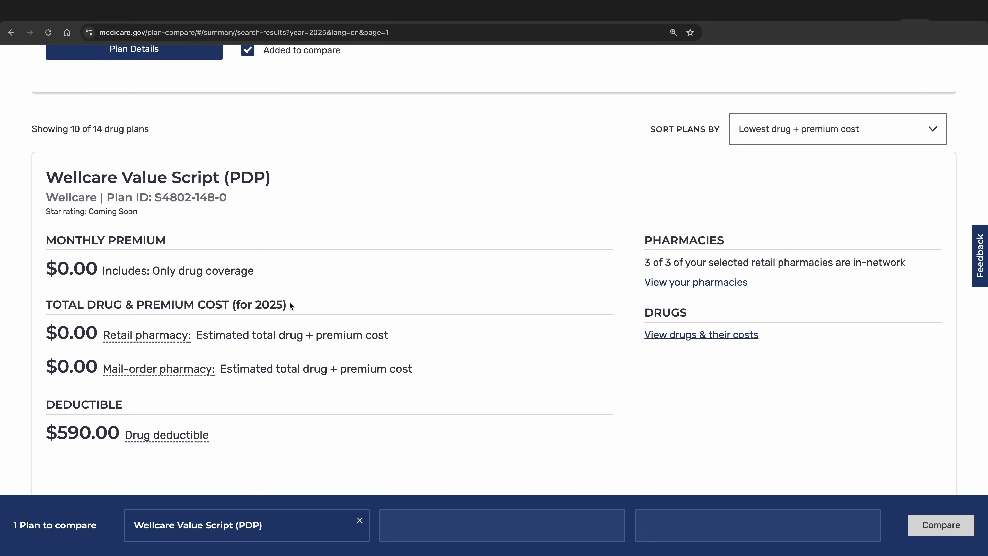
{"action": "scroll", "coordinate": [244, 278], "scroll_direction": "down", "scroll_amount": 1}
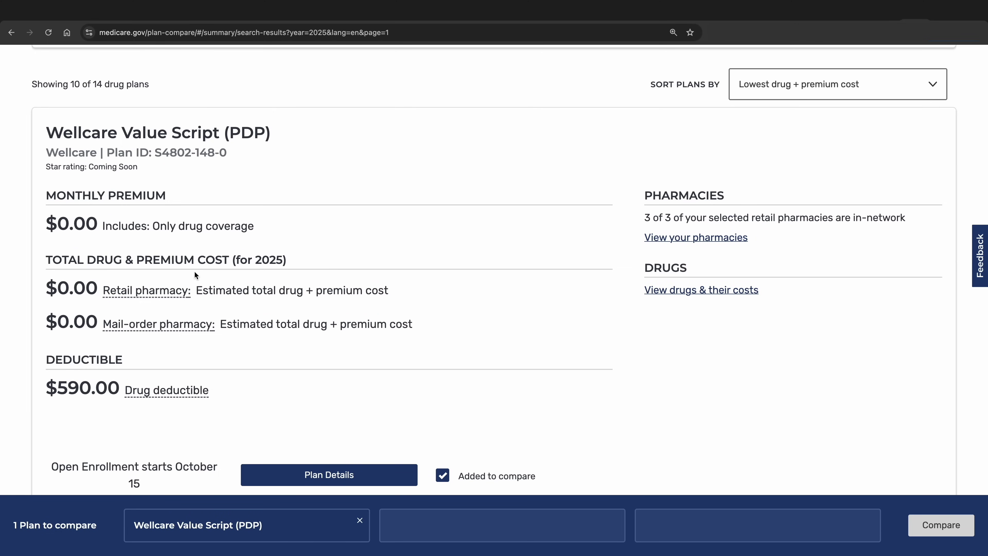
{"action": "scroll", "coordinate": [195, 287], "scroll_direction": "down", "scroll_amount": 1}
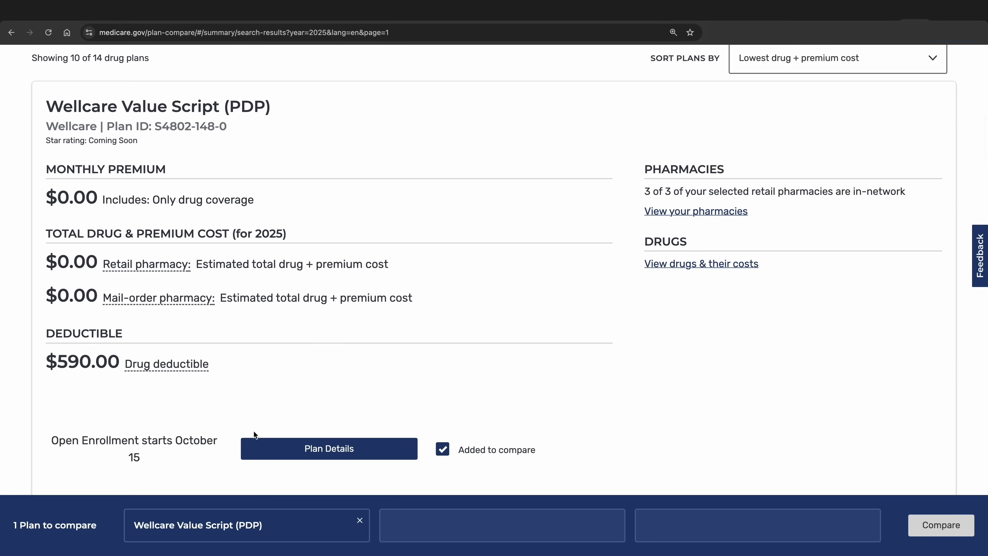
Step: Open Wellcare Value Script details and review each pharmacy's in-network status and yearly drug costs
{"action": "left_click", "coordinate": [326, 453]}
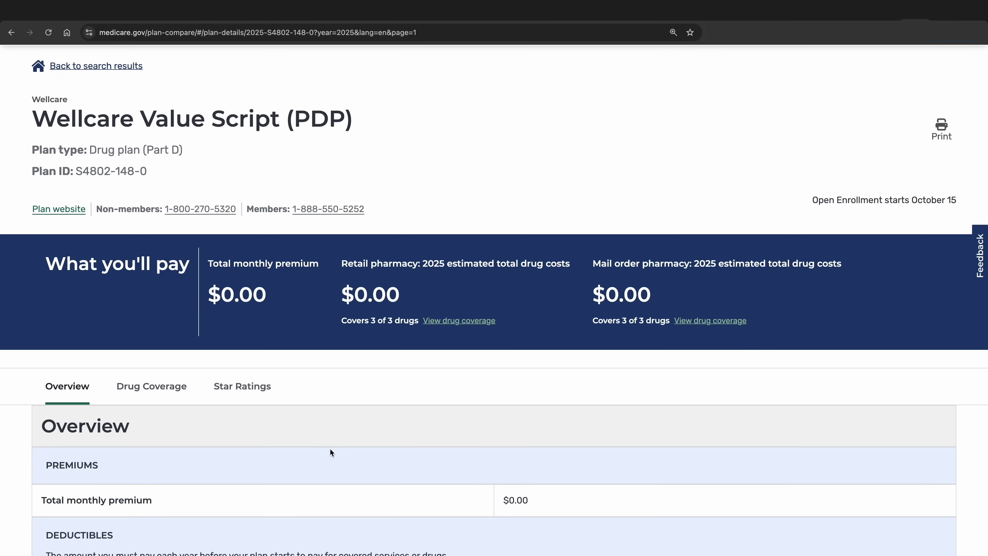
{"action": "scroll", "coordinate": [331, 452], "scroll_direction": "down", "scroll_amount": 1}
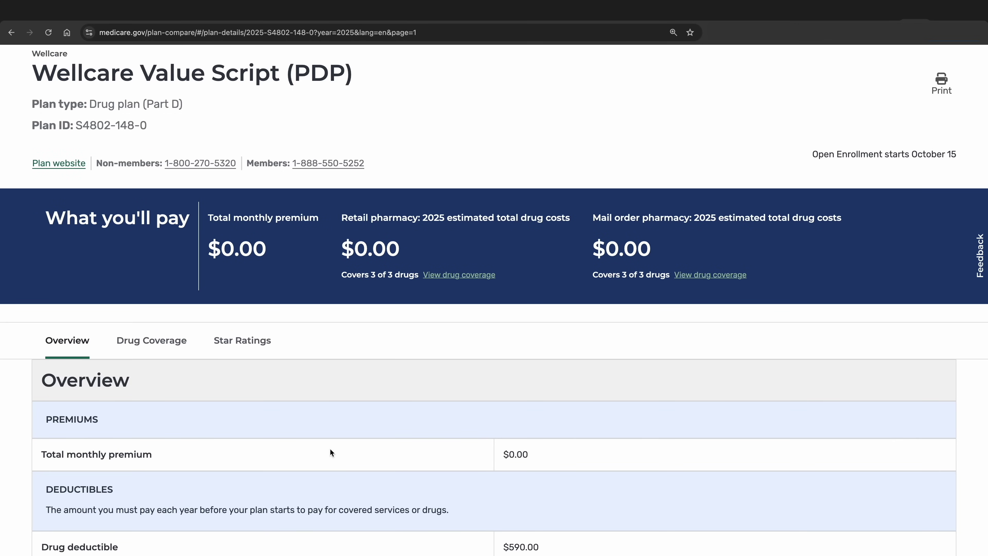
{"action": "scroll", "coordinate": [330, 449], "scroll_direction": "down", "scroll_amount": 3}
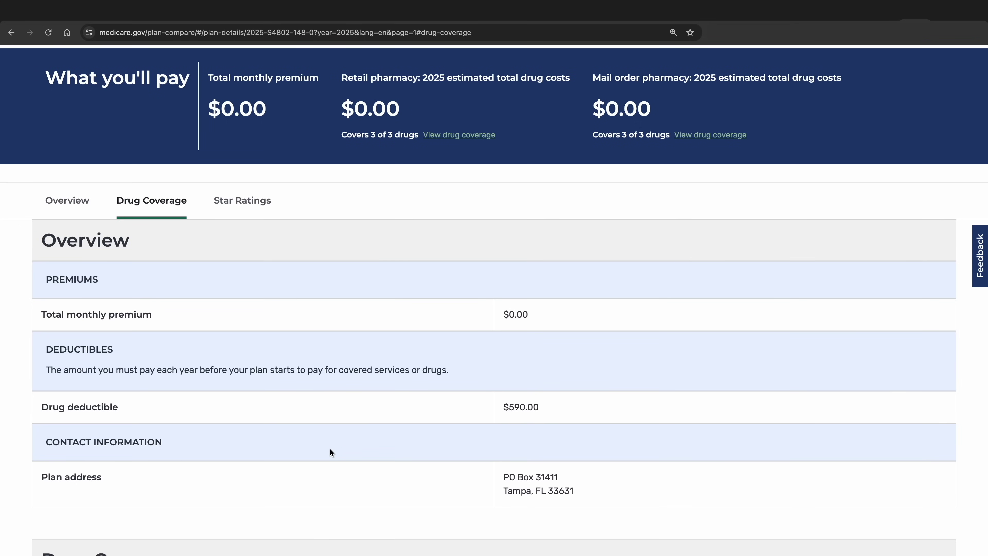
{"action": "scroll", "coordinate": [330, 448], "scroll_direction": "down", "scroll_amount": 10}
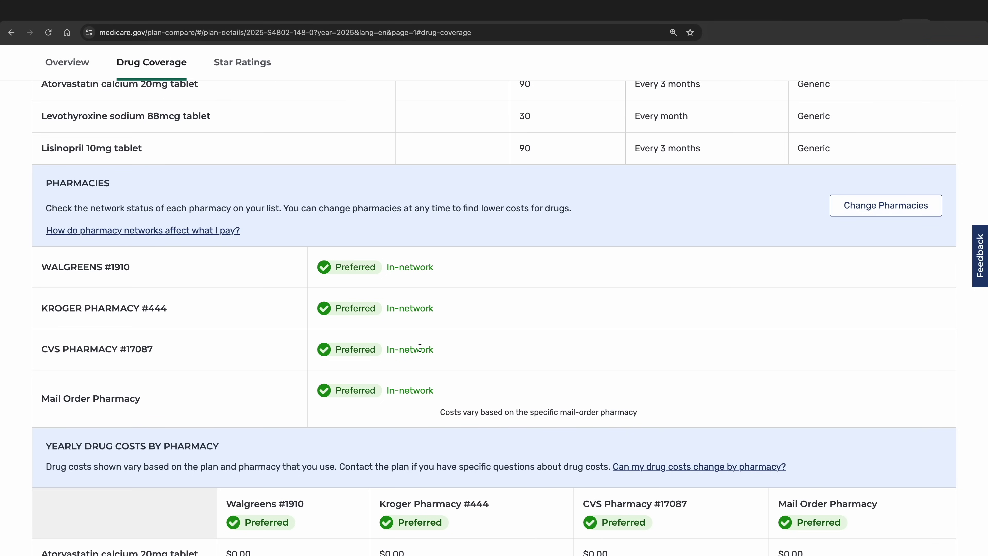
{"action": "left_click_drag", "start_coordinate": [425, 347], "coordinate": [381, 348]}
{"action": "left_click", "coordinate": [460, 345]}
{"action": "scroll", "coordinate": [503, 366], "scroll_direction": "down", "scroll_amount": 2}
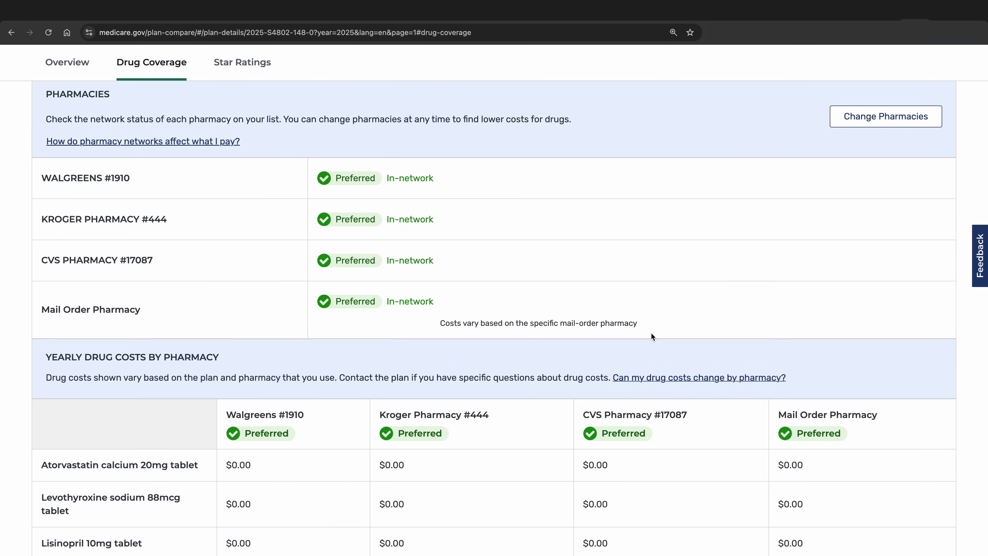
Step: Browse the pharmacy finder, checking Vg's Pharmacy's in-network status, then go back with Alt+Left
{"action": "left_click", "coordinate": [873, 118]}
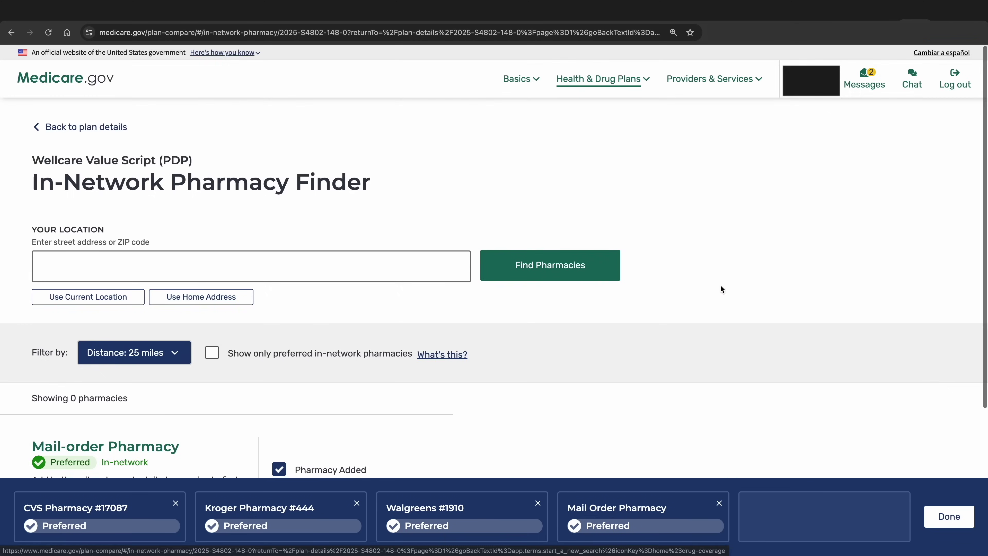
{"action": "scroll", "coordinate": [720, 285], "scroll_direction": "down", "scroll_amount": 4}
{"action": "scroll", "coordinate": [351, 371], "scroll_direction": "down", "scroll_amount": 2}
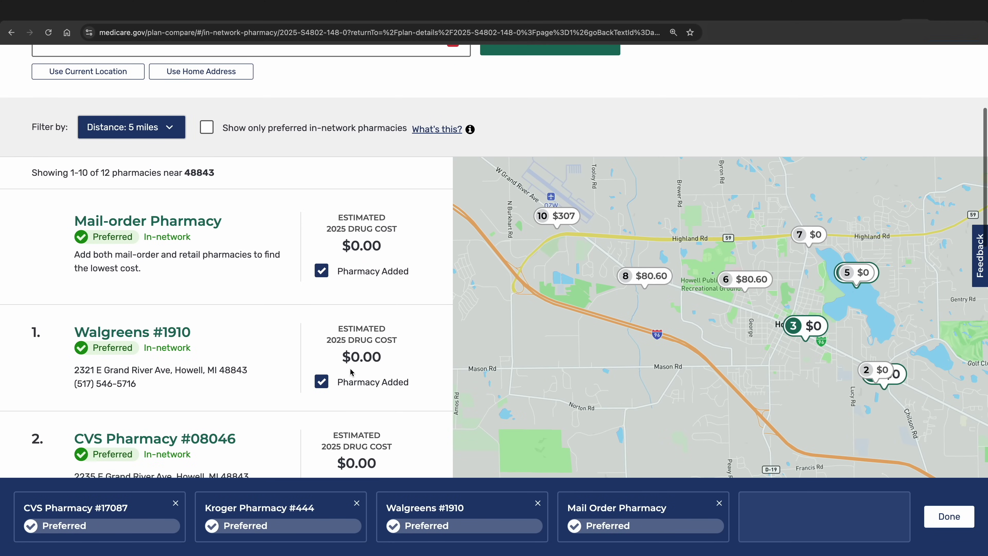
{"action": "scroll", "coordinate": [351, 372], "scroll_direction": "down", "scroll_amount": 4}
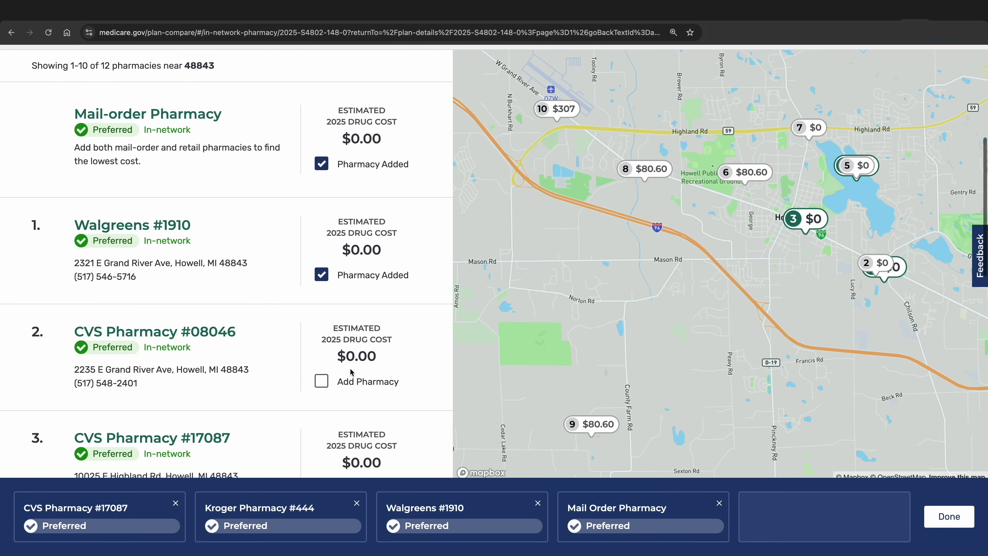
{"action": "scroll", "coordinate": [351, 372], "scroll_direction": "down", "scroll_amount": 11}
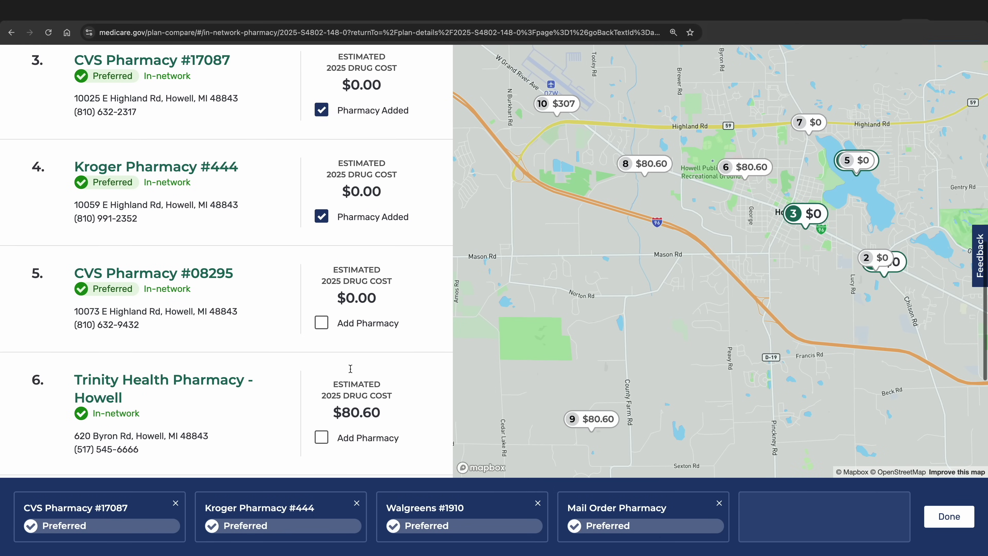
{"action": "scroll", "coordinate": [351, 372], "scroll_direction": "down", "scroll_amount": 2}
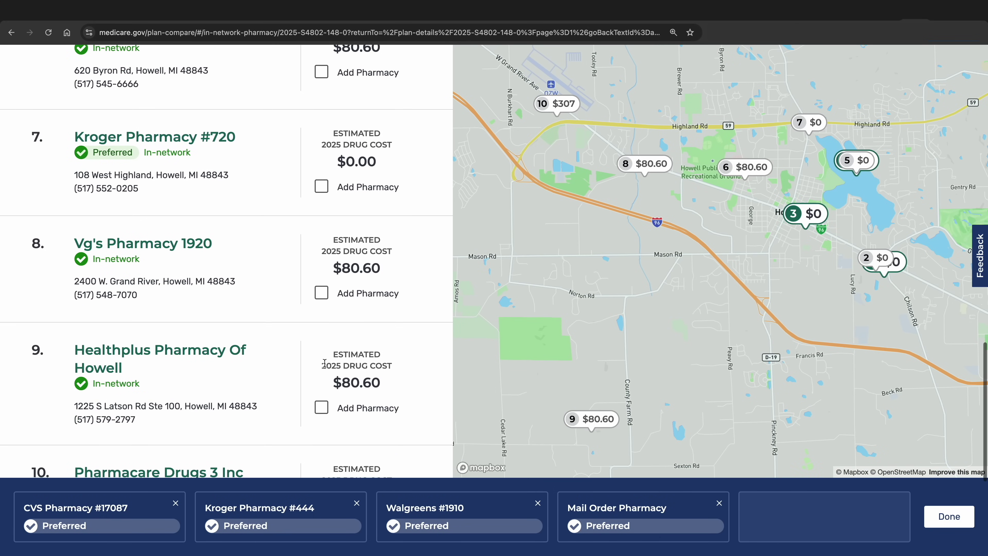
{"action": "left_click_drag", "start_coordinate": [143, 264], "coordinate": [75, 261]}
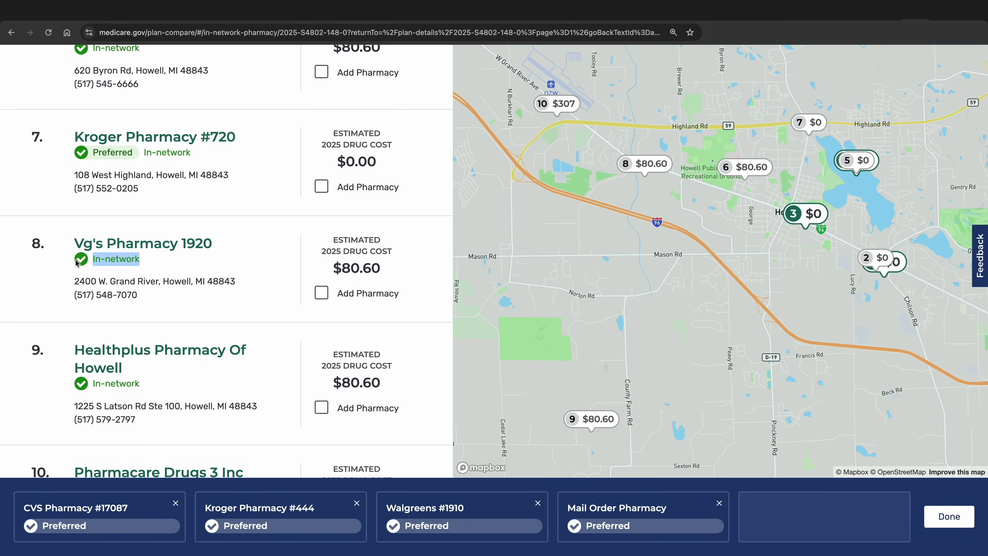
{"action": "left_click", "coordinate": [171, 272]}
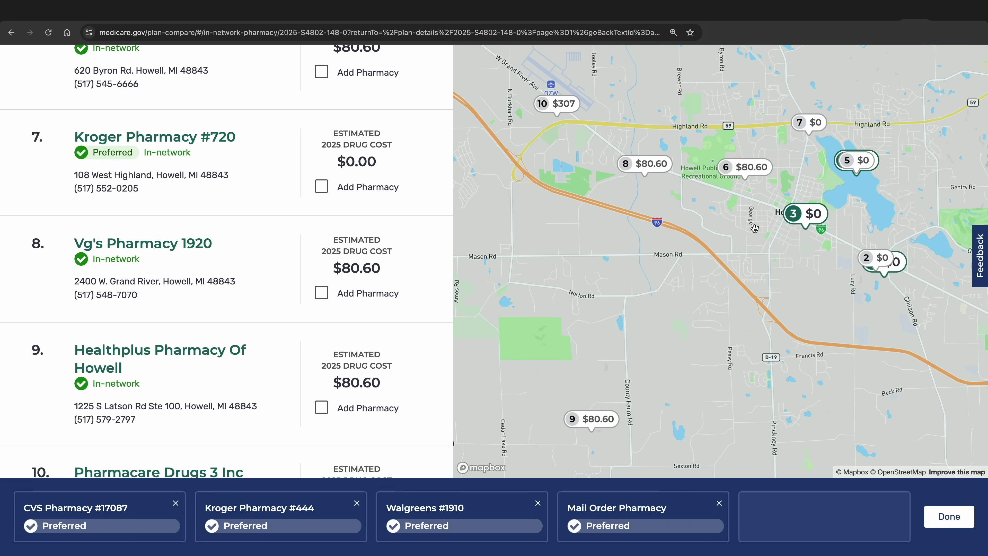
{"action": "key", "text": "alt+Left"}
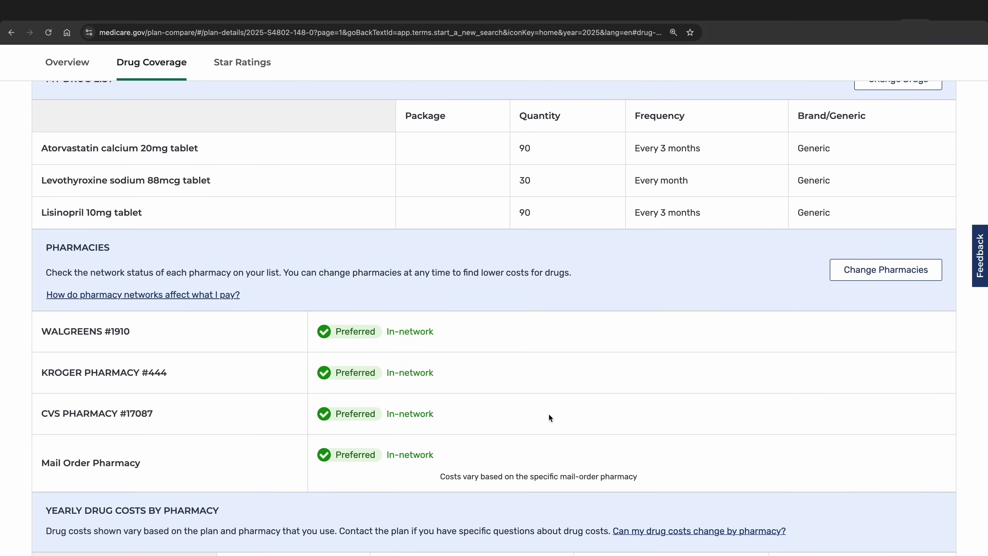
Step: Expand 'View more drug coverage' and review the Costs by Drug Tier and Other Drug Information tables
{"action": "scroll", "coordinate": [550, 414], "scroll_direction": "down", "scroll_amount": 15}
{"action": "scroll", "coordinate": [549, 416], "scroll_direction": "down", "scroll_amount": 5}
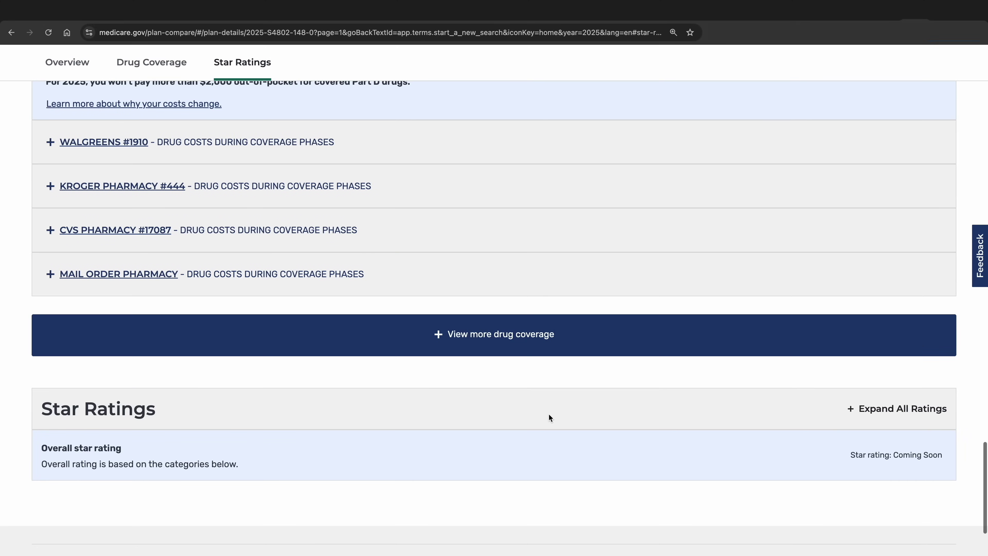
{"action": "left_click", "coordinate": [456, 344]}
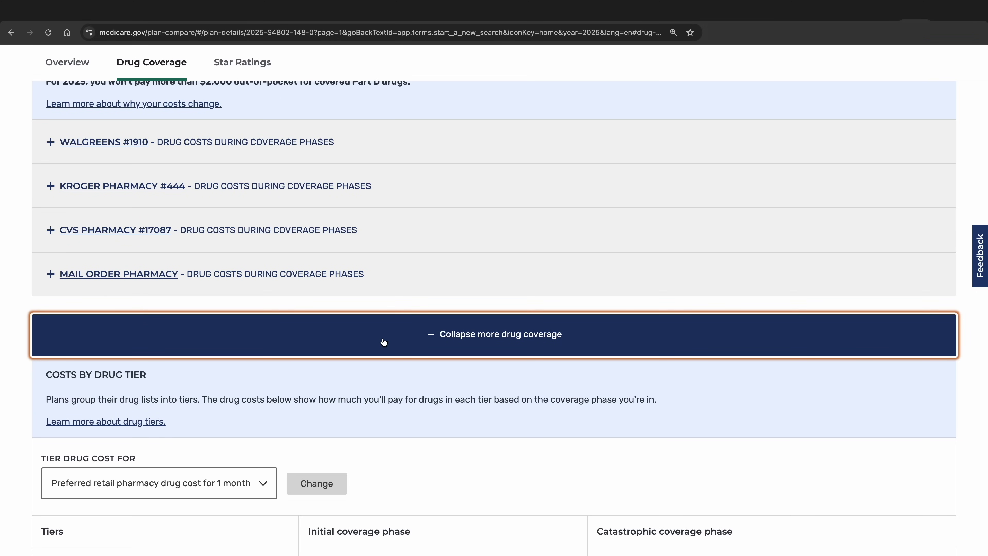
{"action": "scroll", "coordinate": [382, 338], "scroll_direction": "down", "scroll_amount": 5}
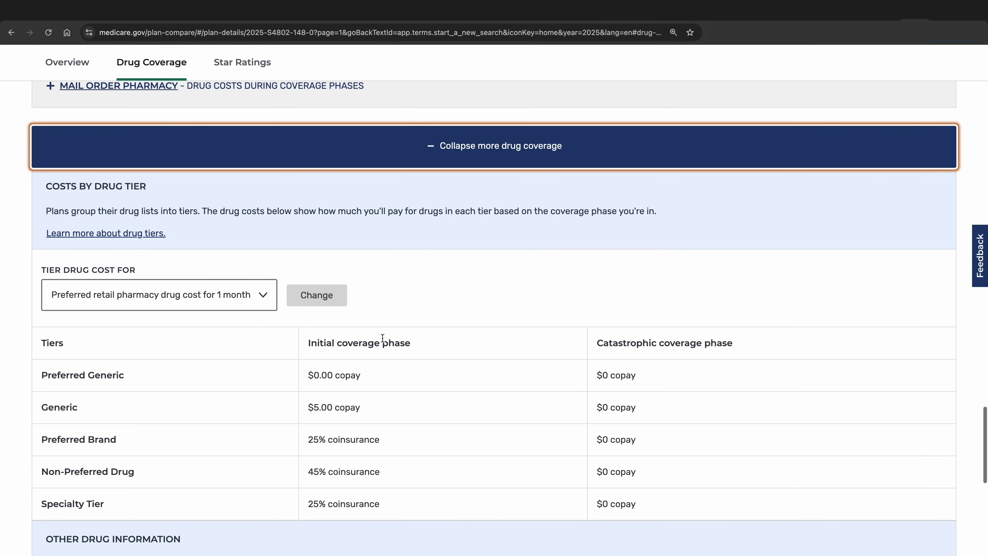
{"action": "scroll", "coordinate": [383, 338], "scroll_direction": "down", "scroll_amount": 1}
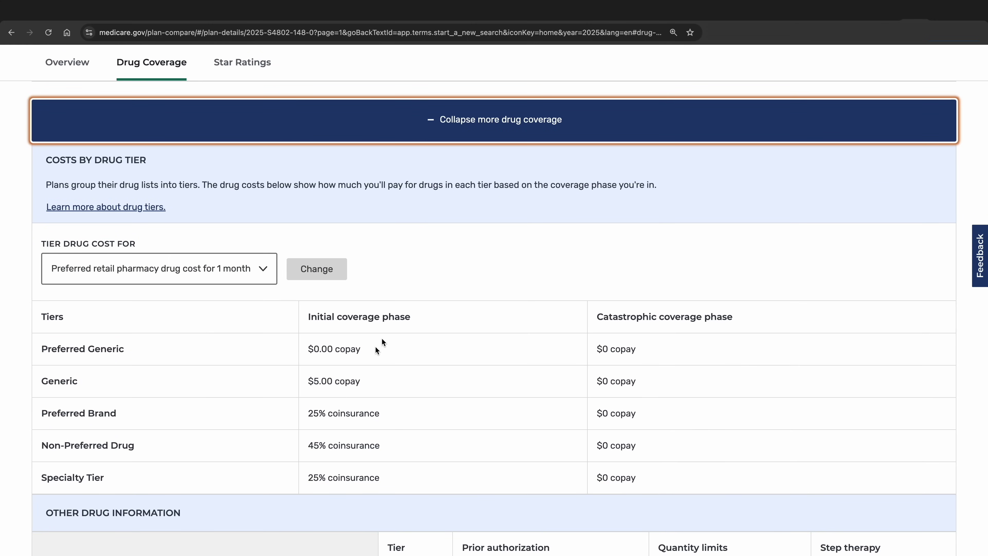
{"action": "scroll", "coordinate": [358, 393], "scroll_direction": "down", "scroll_amount": 5}
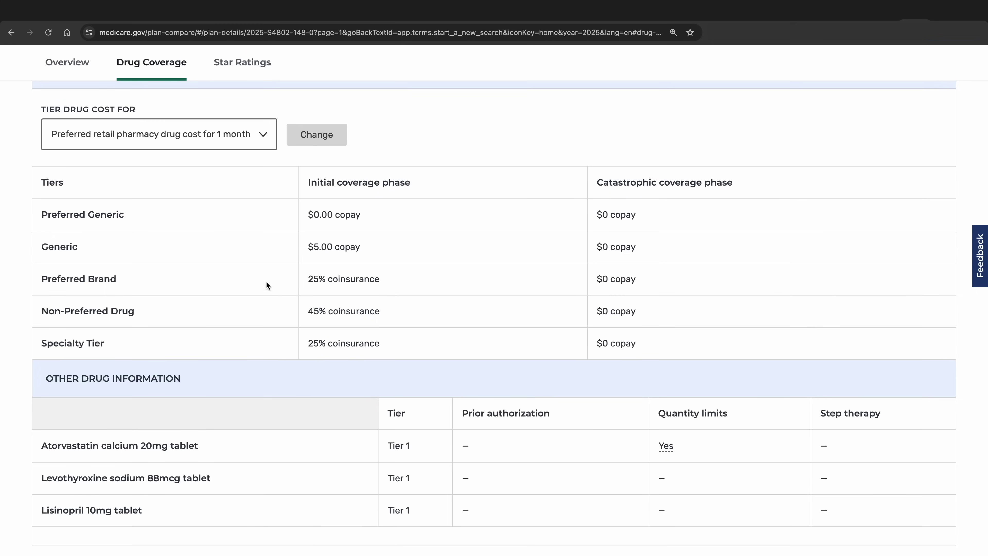
{"action": "left_click_drag", "start_coordinate": [124, 214], "coordinate": [57, 214]}
{"action": "left_click", "coordinate": [200, 233]}
{"action": "scroll", "coordinate": [237, 321], "scroll_direction": "down", "scroll_amount": 1}
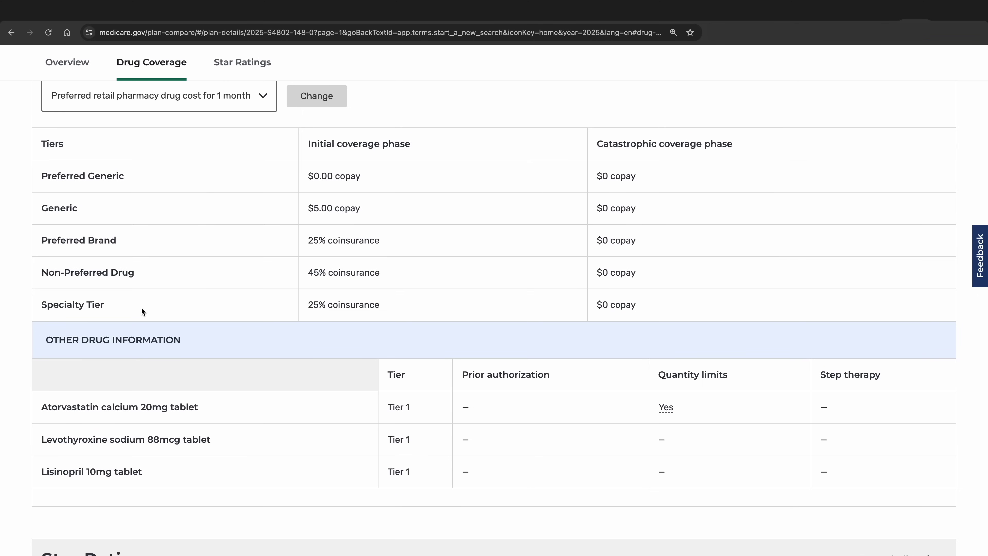
{"action": "scroll", "coordinate": [141, 307], "scroll_direction": "down", "scroll_amount": 2}
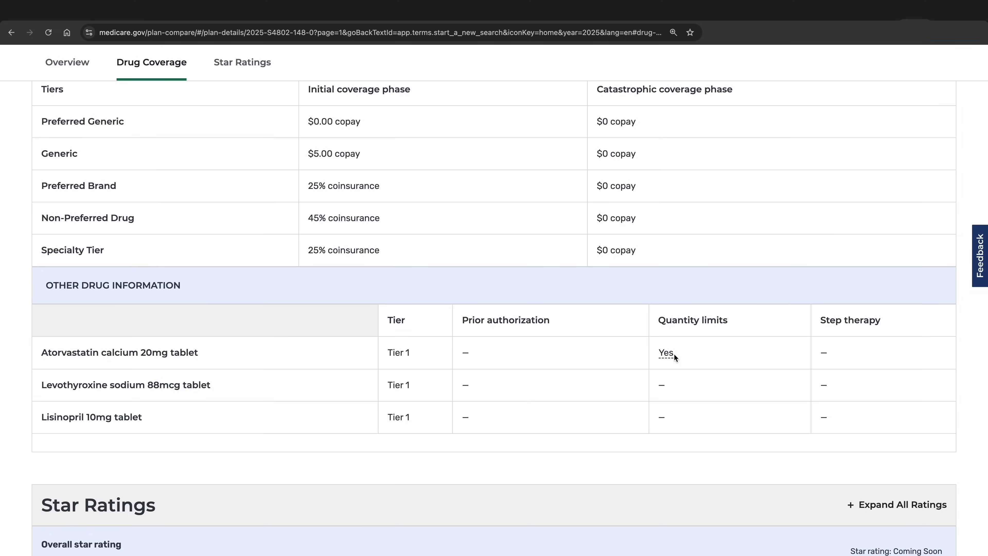
Step: View Atorvastatin's 30-per-30-days quantity limit popup, close it, and highlight the drug list
{"action": "left_click", "coordinate": [666, 353]}
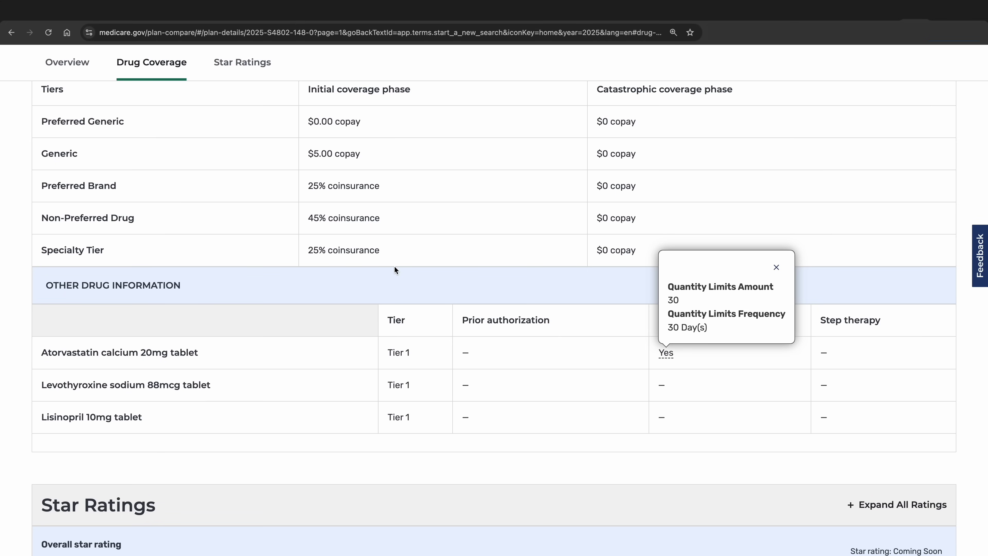
{"action": "left_click", "coordinate": [776, 267]}
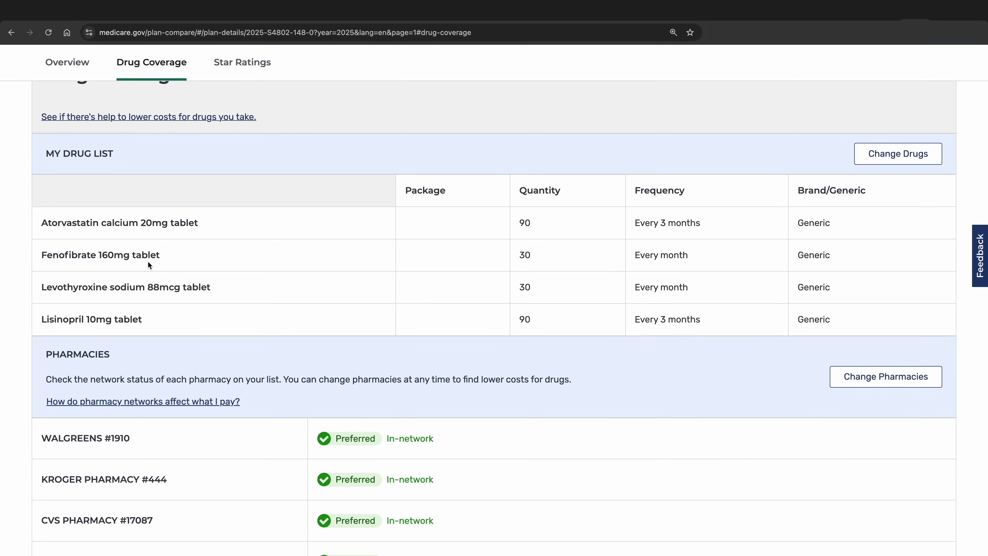
{"action": "left_click_drag", "start_coordinate": [148, 262], "coordinate": [47, 234]}
Step: Highlight the $590.00 drug deductible, then scroll down to the pharmacy cost breakdowns
{"action": "left_click", "coordinate": [204, 275]}
{"action": "scroll", "coordinate": [205, 277], "scroll_direction": "up", "scroll_amount": 10}
{"action": "left_click_drag", "start_coordinate": [540, 284], "coordinate": [81, 290]}
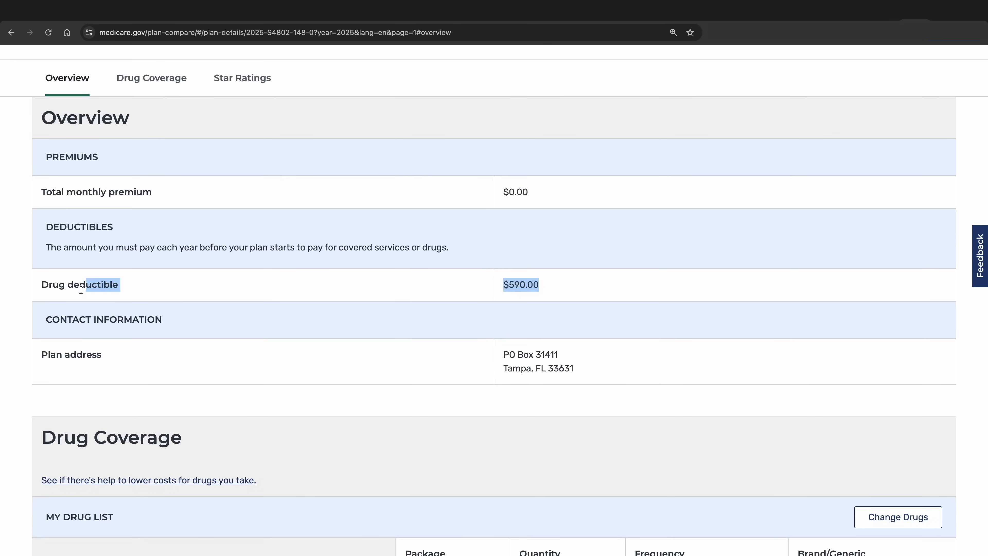
{"action": "left_click", "coordinate": [242, 307]}
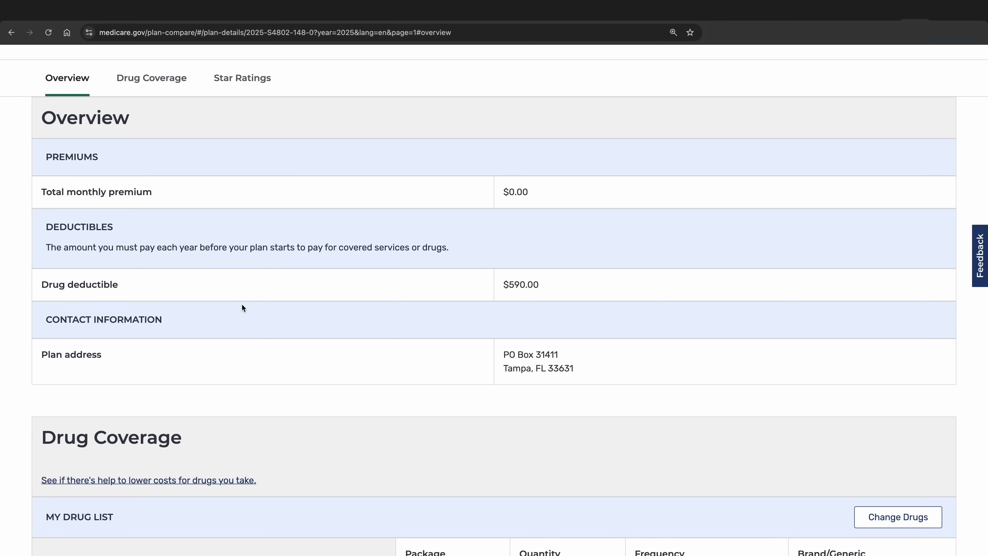
{"action": "scroll", "coordinate": [345, 390], "scroll_direction": "down", "scroll_amount": 1}
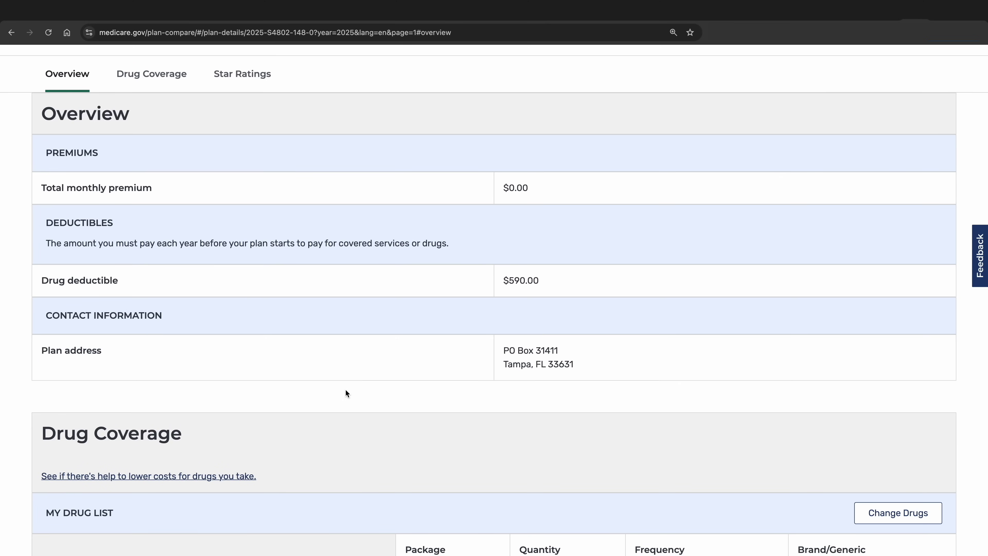
{"action": "scroll", "coordinate": [345, 391], "scroll_direction": "up", "scroll_amount": 1}
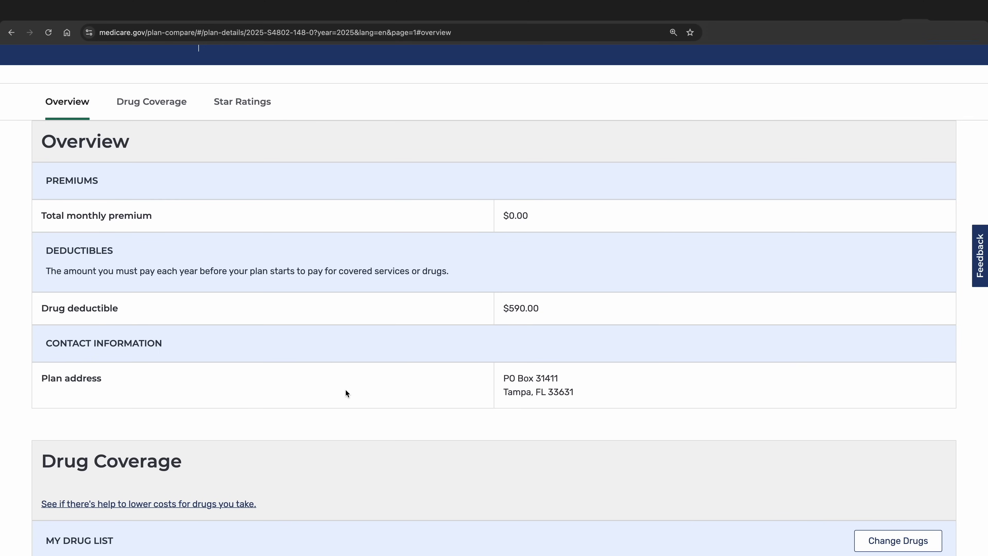
{"action": "scroll", "coordinate": [326, 393], "scroll_direction": "down", "scroll_amount": 15}
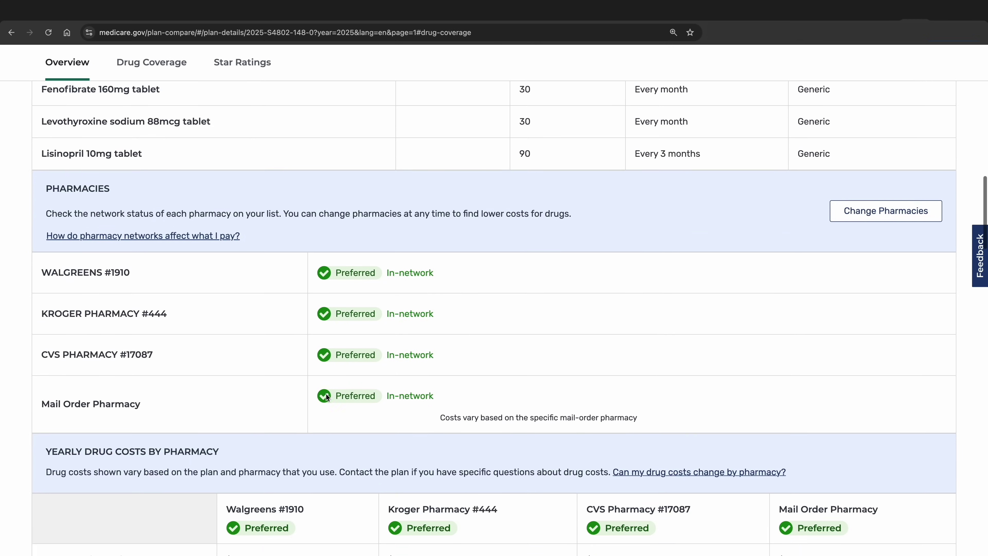
{"action": "scroll", "coordinate": [325, 393], "scroll_direction": "down", "scroll_amount": 20}
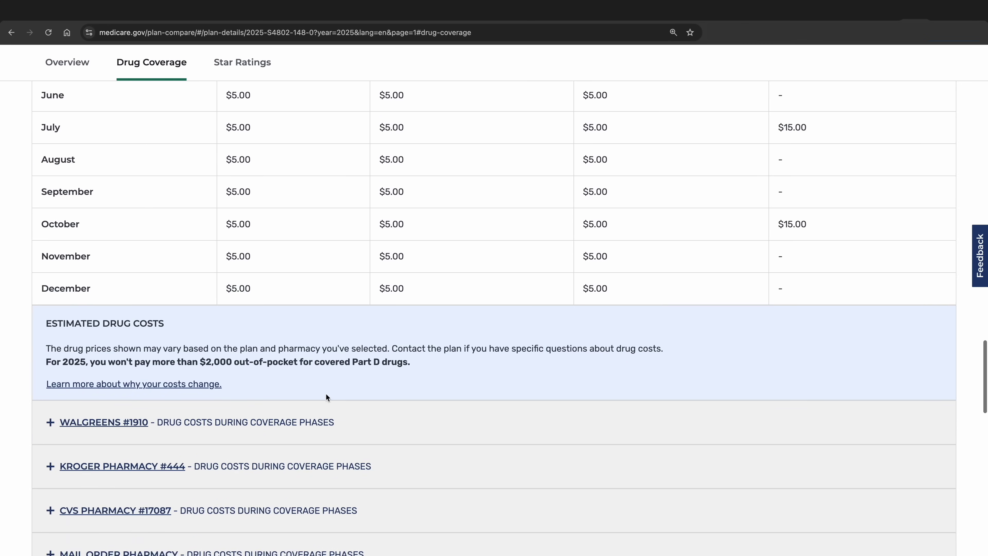
{"action": "scroll", "coordinate": [325, 393], "scroll_direction": "down", "scroll_amount": 4}
Step: Expand the Mail Order, CVS #17087, Kroger #444 and Walgreens #1910 drug cost breakdowns
{"action": "left_click", "coordinate": [328, 404]}
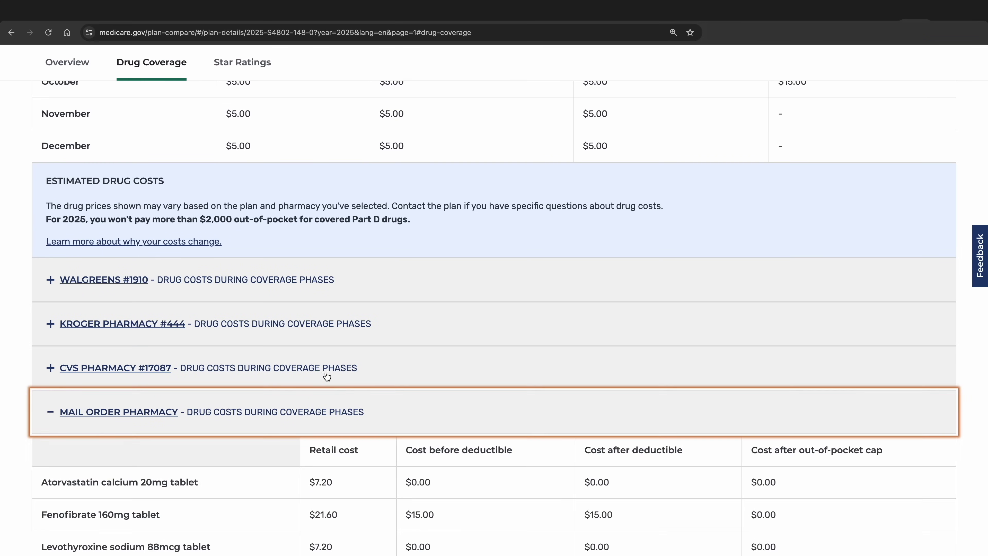
{"action": "left_click", "coordinate": [330, 352]}
{"action": "left_click", "coordinate": [331, 330]}
{"action": "left_click", "coordinate": [338, 296]}
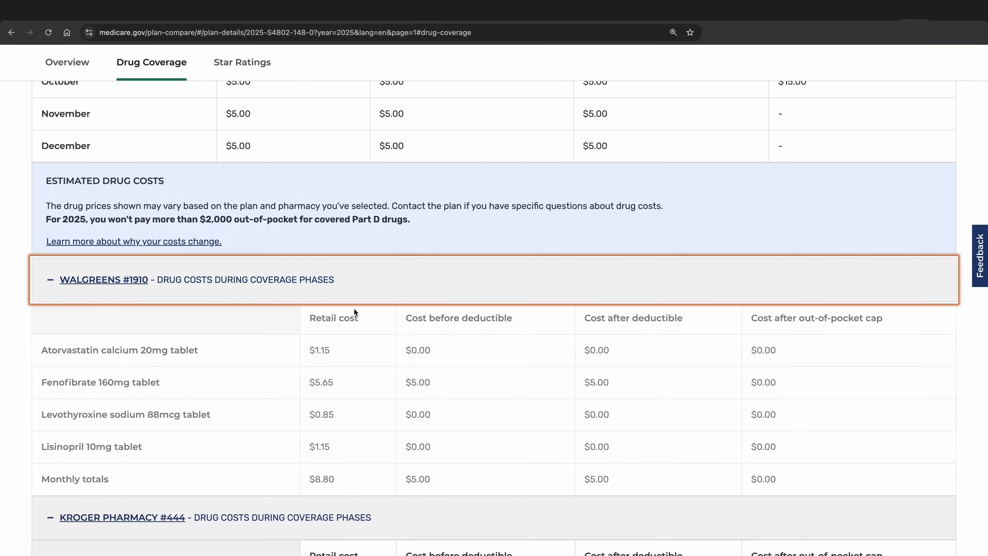
{"action": "scroll", "coordinate": [359, 319], "scroll_direction": "down", "scroll_amount": 2}
{"action": "scroll", "coordinate": [359, 318], "scroll_direction": "down", "scroll_amount": 1}
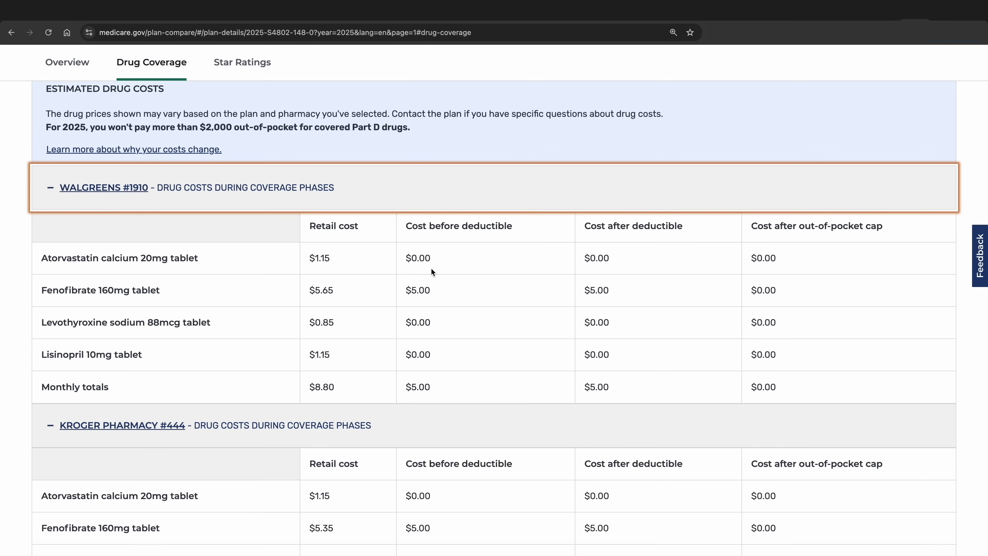
Step: Inspect Atorvastatin's Walgreens costs: $1.15 retail and $0.00 before deductible
{"action": "left_click_drag", "start_coordinate": [438, 256], "coordinate": [401, 257]}
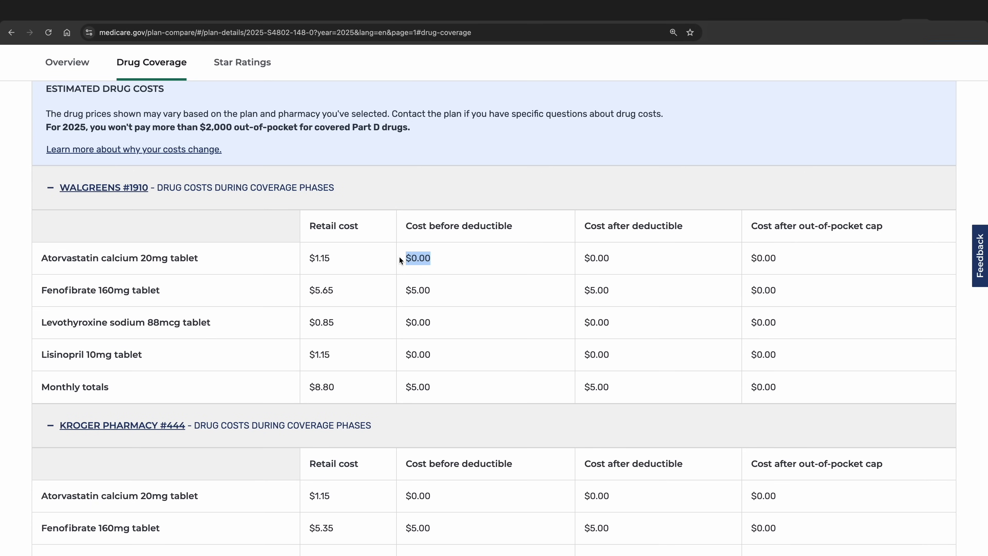
{"action": "left_click", "coordinate": [570, 261]}
{"action": "left_click_drag", "start_coordinate": [436, 257], "coordinate": [298, 256]}
{"action": "left_click", "coordinate": [450, 266]}
{"action": "left_click_drag", "start_coordinate": [336, 257], "coordinate": [309, 258]}
{"action": "left_click", "coordinate": [370, 259]}
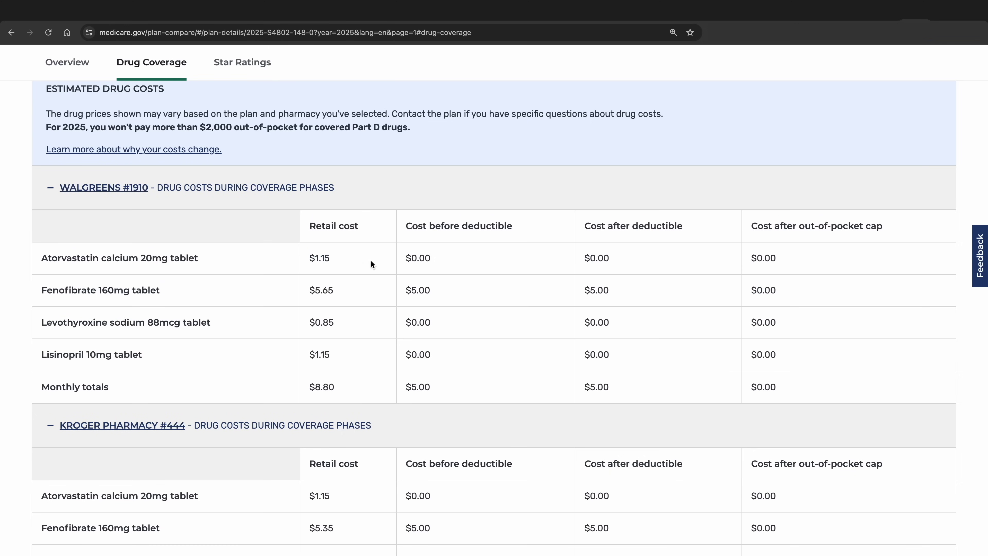
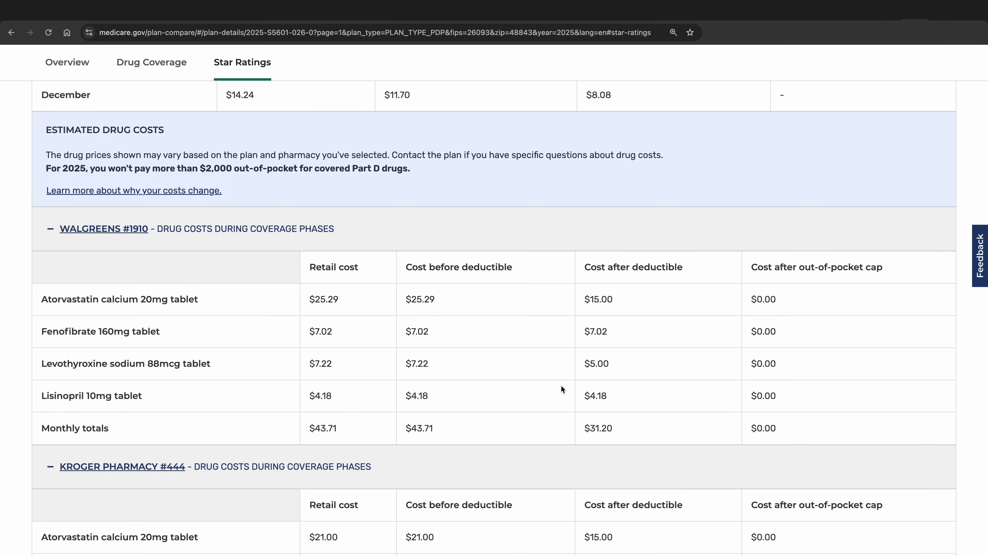
Step: Highlight the Atorvastatin cost after deductible in the Walgreens #1910 cost table
{"action": "left_click_drag", "start_coordinate": [623, 296], "coordinate": [565, 295]}
{"action": "left_click", "coordinate": [506, 390]}
{"action": "scroll", "coordinate": [421, 373], "scroll_direction": "down", "scroll_amount": 1}
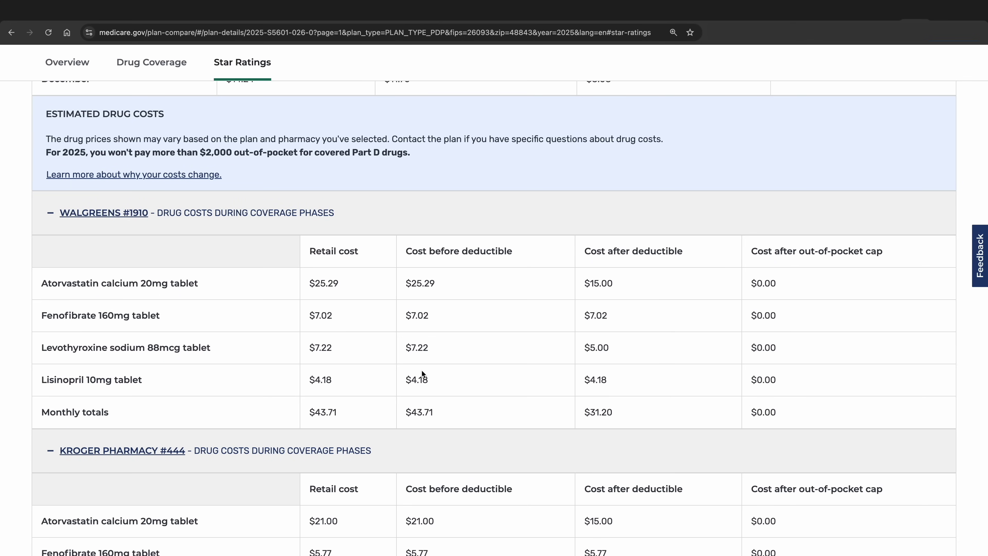
{"action": "scroll", "coordinate": [421, 369], "scroll_direction": "up", "scroll_amount": 20}
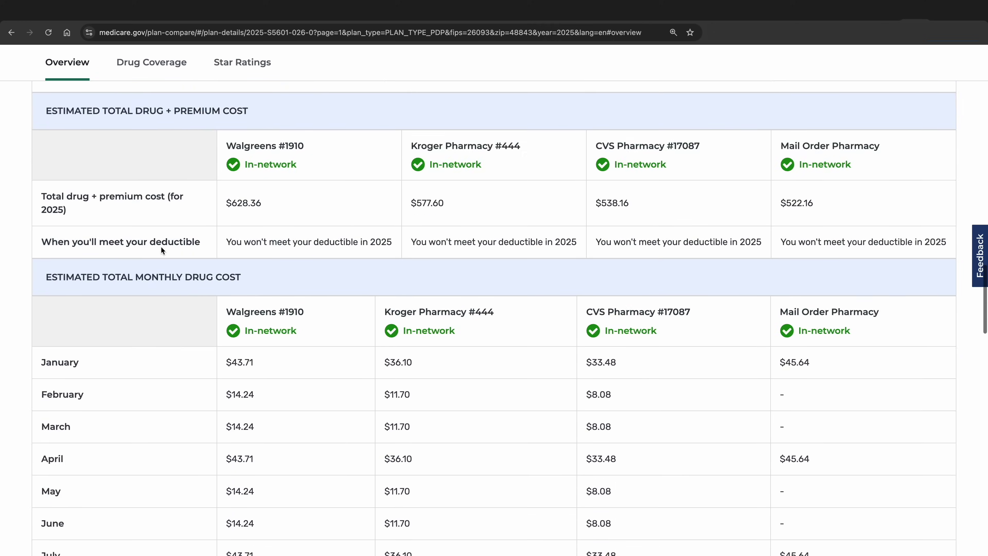
{"action": "scroll", "coordinate": [161, 246], "scroll_direction": "up", "scroll_amount": 15}
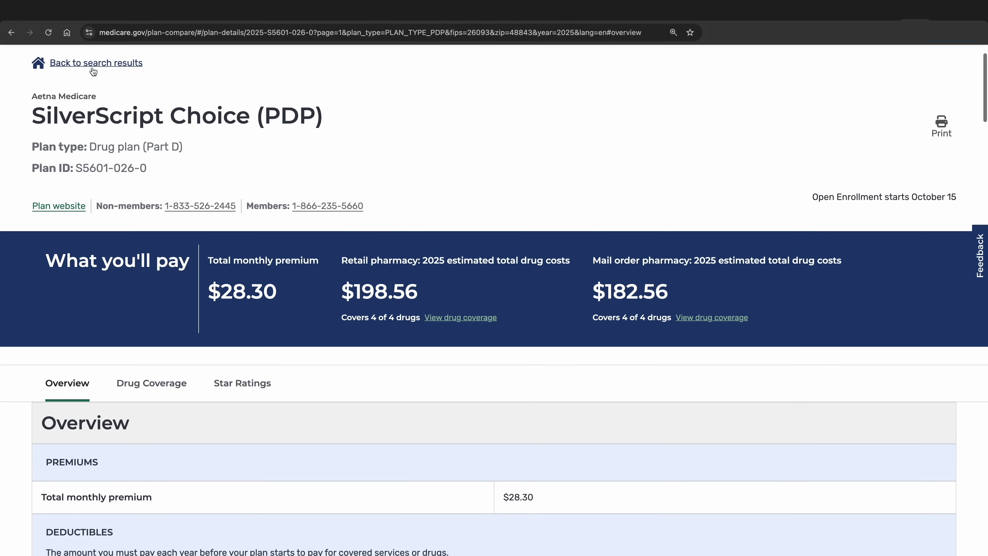
Step: Queue Cigna Healthcare Saver Rx and Assurance Rx with Wellcare Value Script and compare all three
{"action": "left_click", "coordinate": [94, 71]}
{"action": "scroll", "coordinate": [315, 355], "scroll_direction": "down", "scroll_amount": 8}
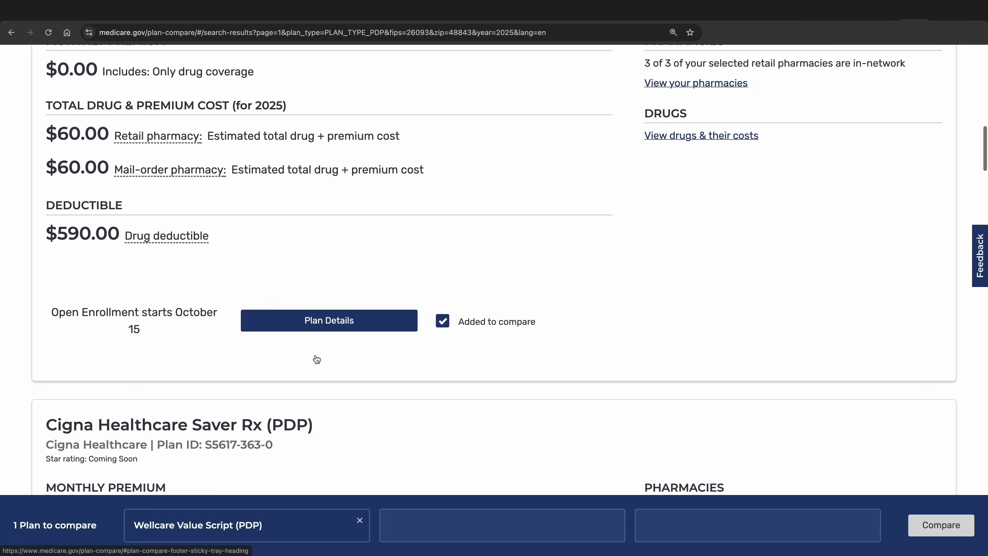
{"action": "scroll", "coordinate": [315, 358], "scroll_direction": "down", "scroll_amount": 3}
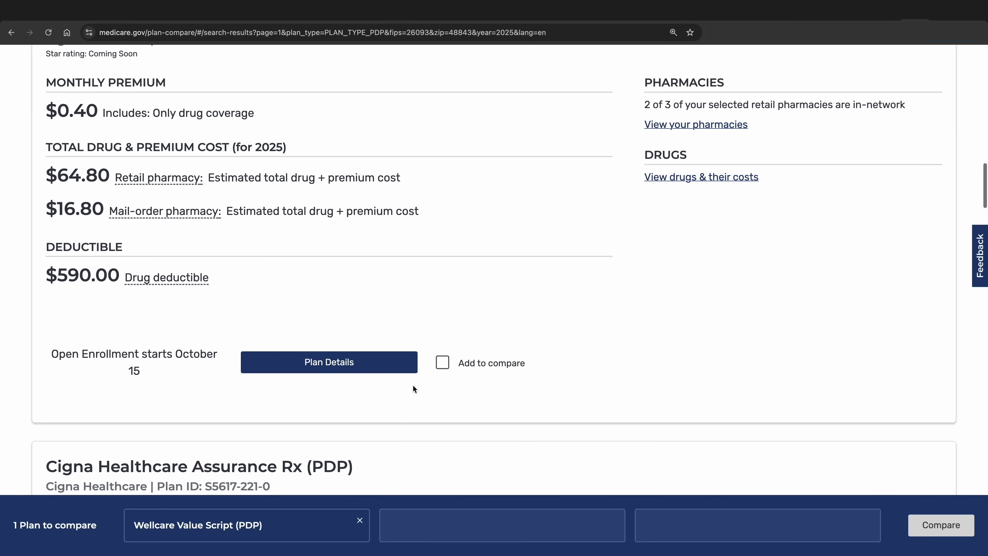
{"action": "left_click", "coordinate": [443, 364]}
{"action": "scroll", "coordinate": [451, 414], "scroll_direction": "down", "scroll_amount": 9}
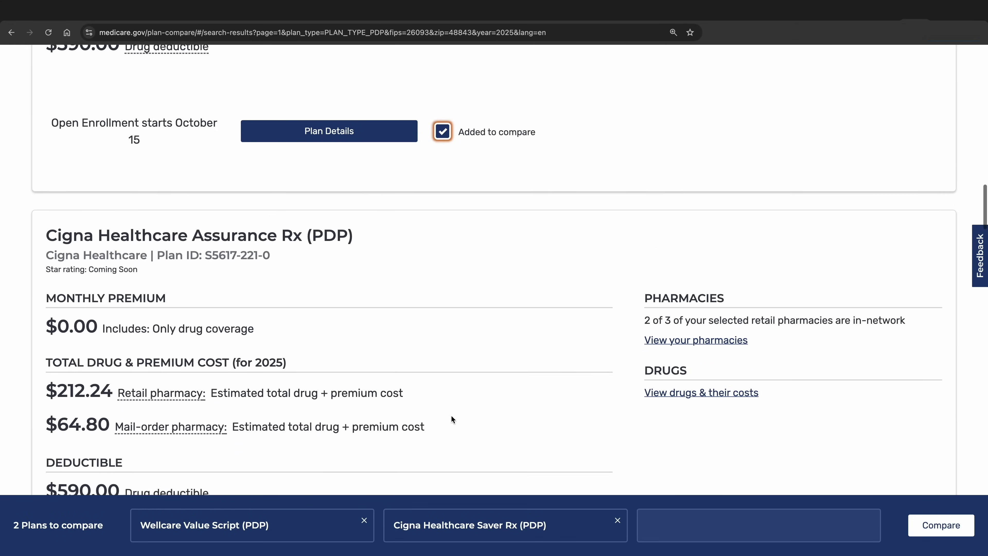
{"action": "left_click", "coordinate": [442, 450]}
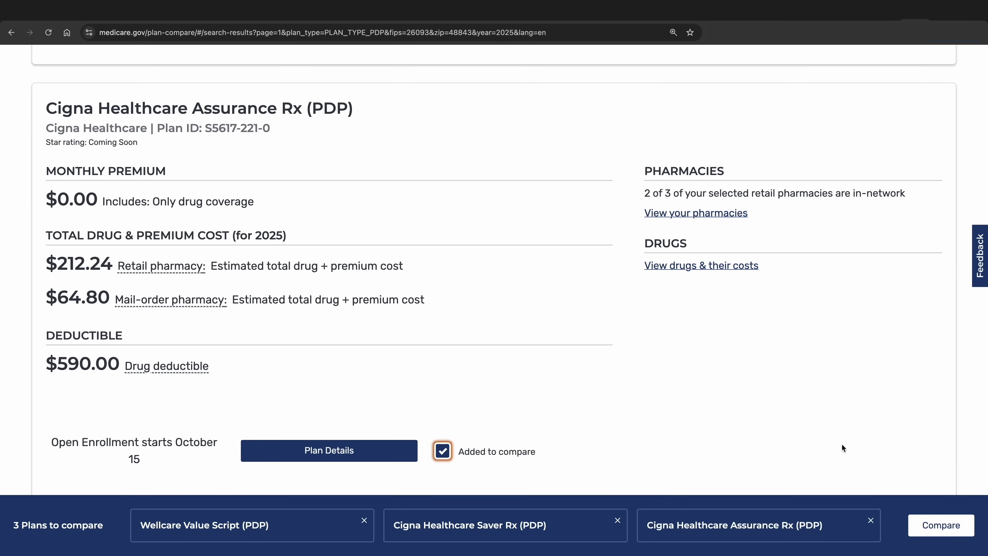
{"action": "left_click", "coordinate": [933, 525]}
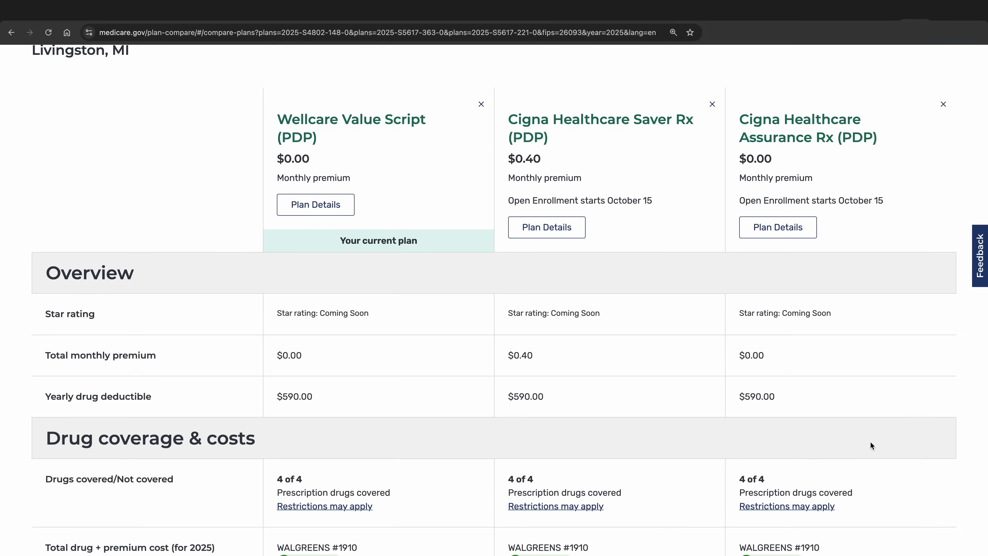
Step: Review the $0.00, $0.40 and $0.00 premiums, then return to the drug plan results
{"action": "scroll", "coordinate": [744, 409], "scroll_direction": "down", "scroll_amount": 1}
{"action": "scroll", "coordinate": [745, 409], "scroll_direction": "down", "scroll_amount": 4}
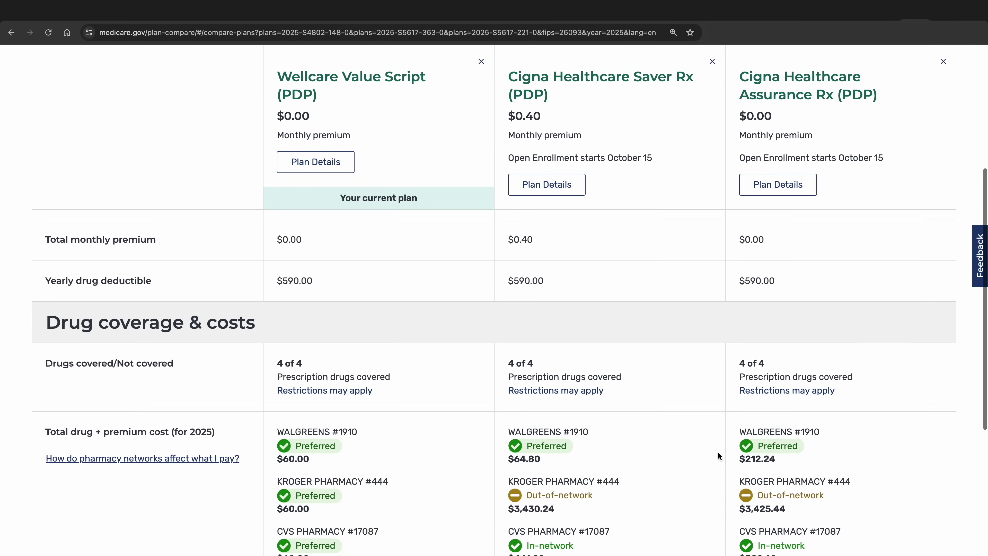
{"action": "scroll", "coordinate": [717, 451], "scroll_direction": "up", "scroll_amount": 6}
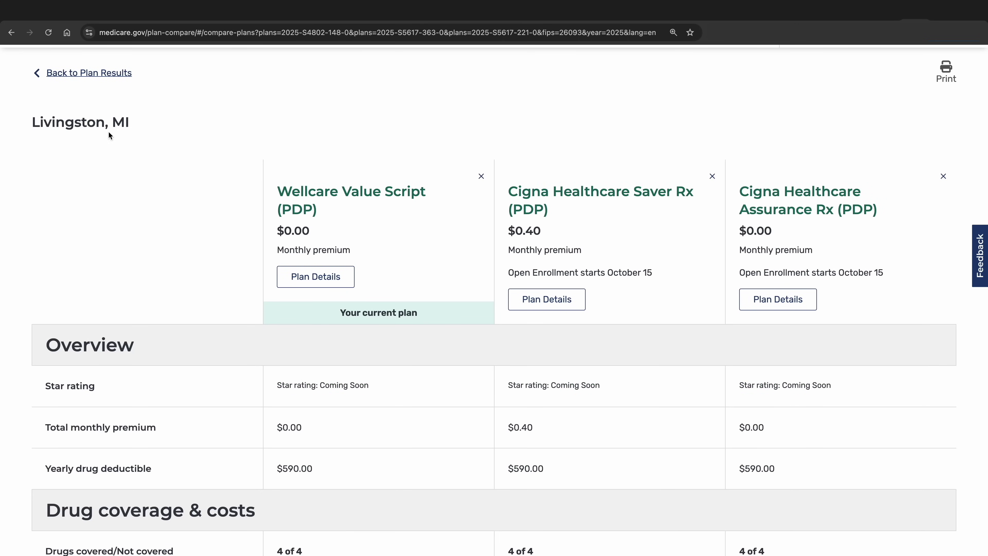
{"action": "left_click", "coordinate": [102, 78]}
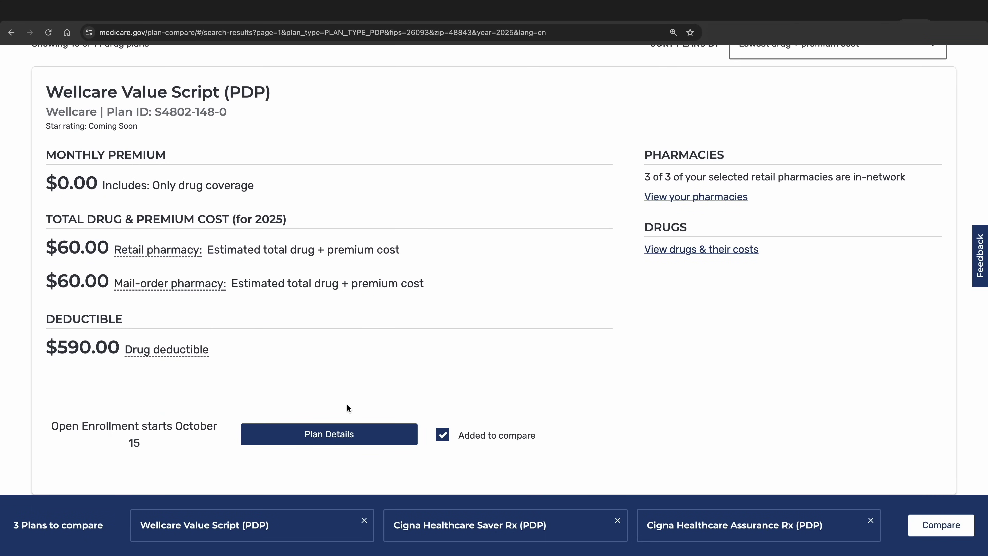